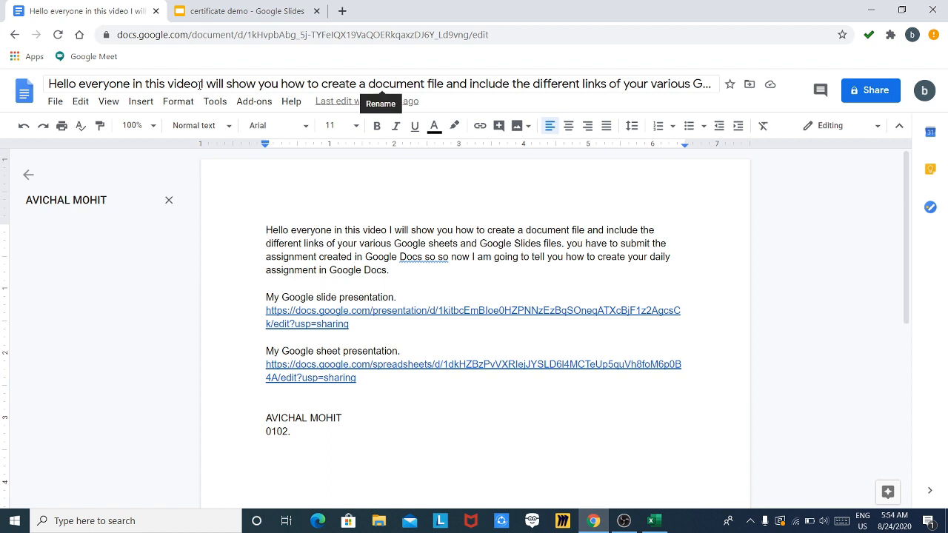
# - Rename the Google Docs document to '1234'
pyautogui.click(201, 84)
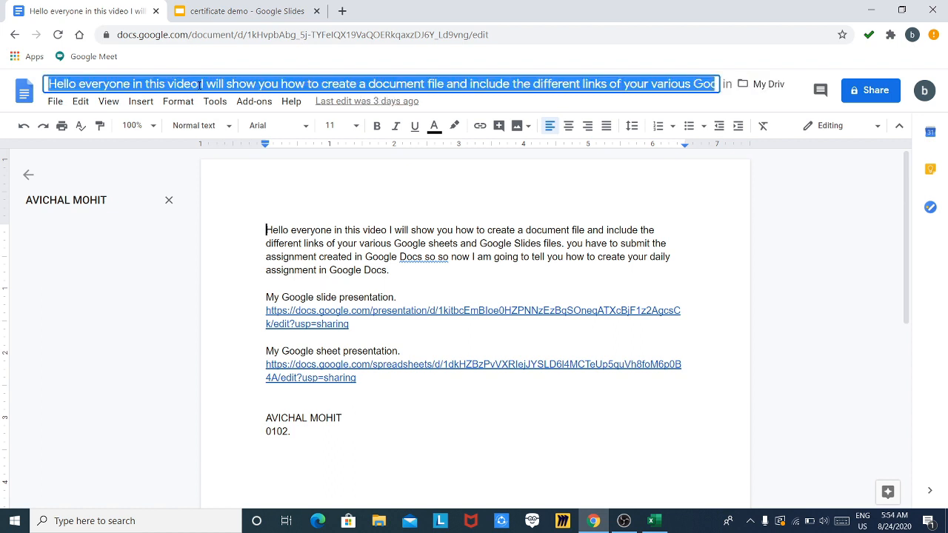
pyautogui.write('1234')
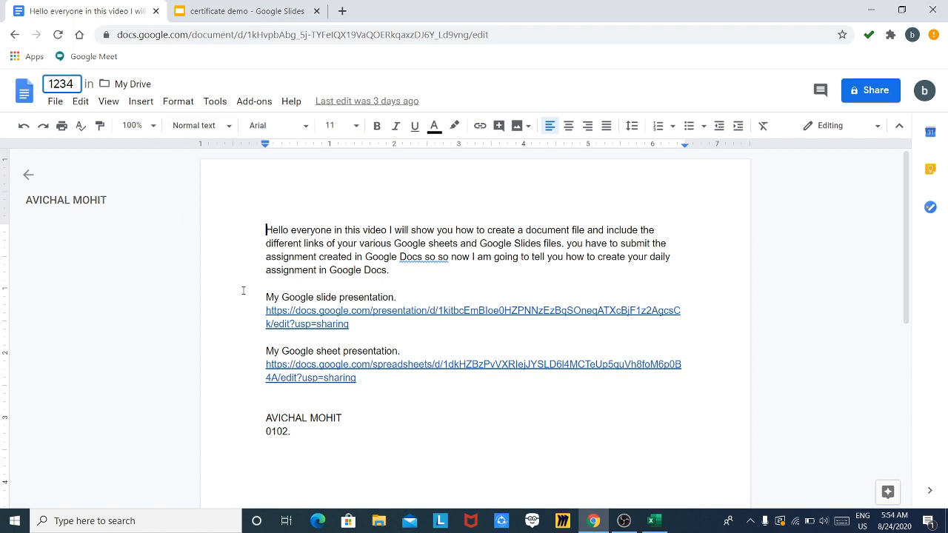
pyautogui.press('Return')
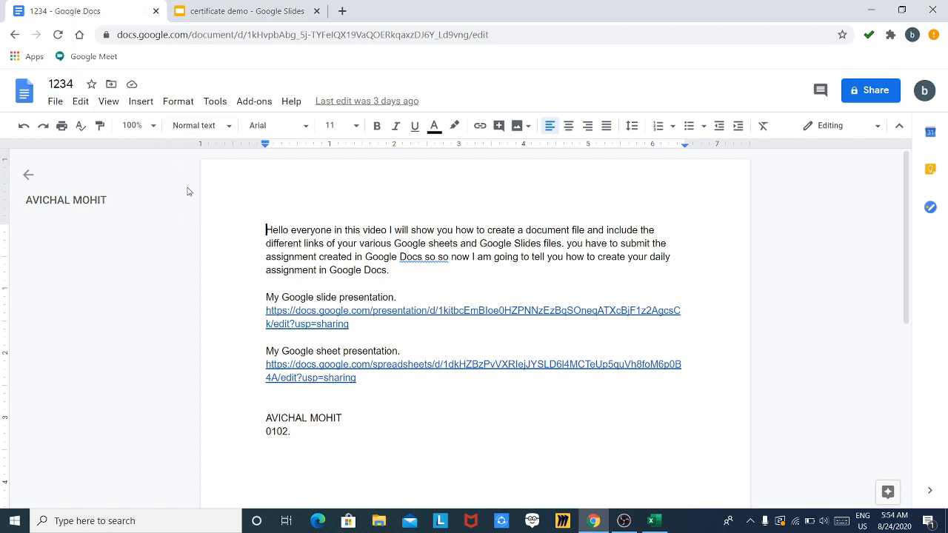
# - Download the document as a PDF Document (.pdf) and dismiss the download notice
pyautogui.click(58, 103)
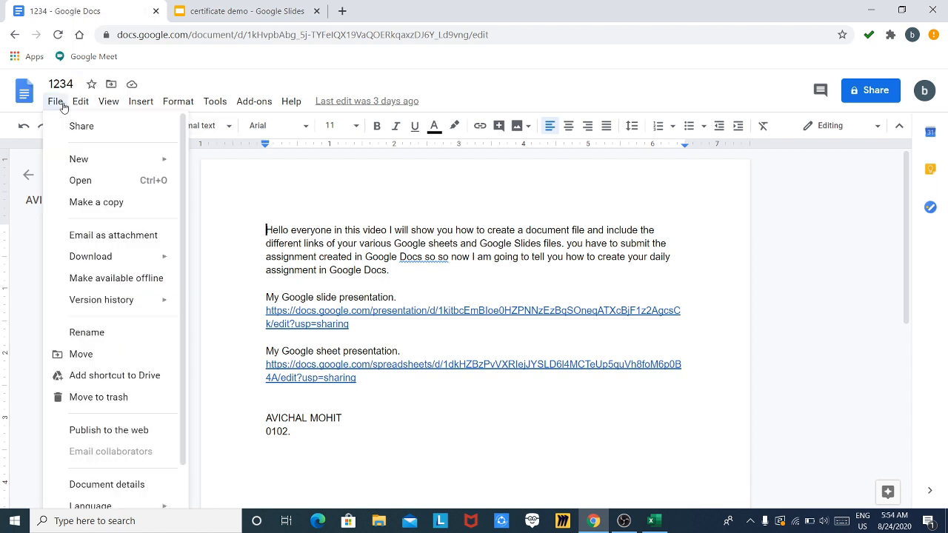
pyautogui.moveTo(151, 257)
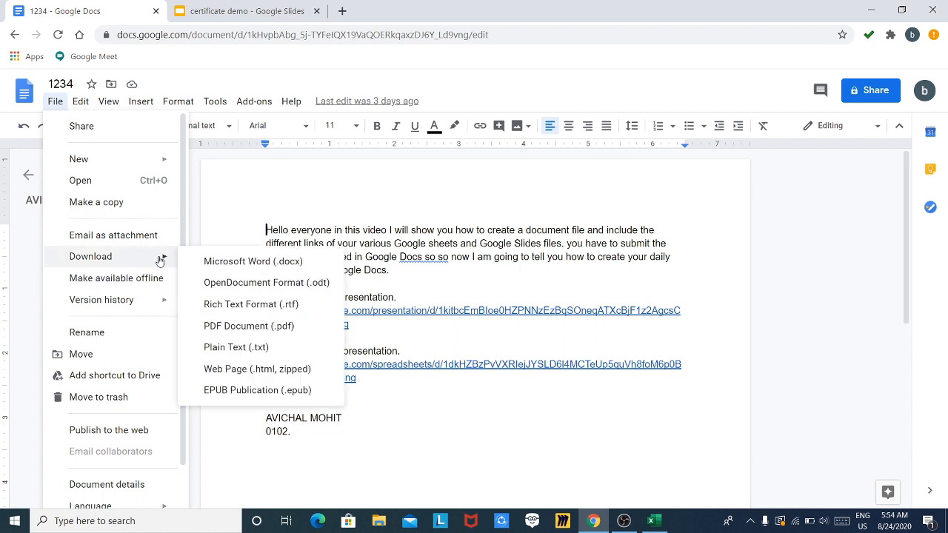
pyautogui.click(230, 326)
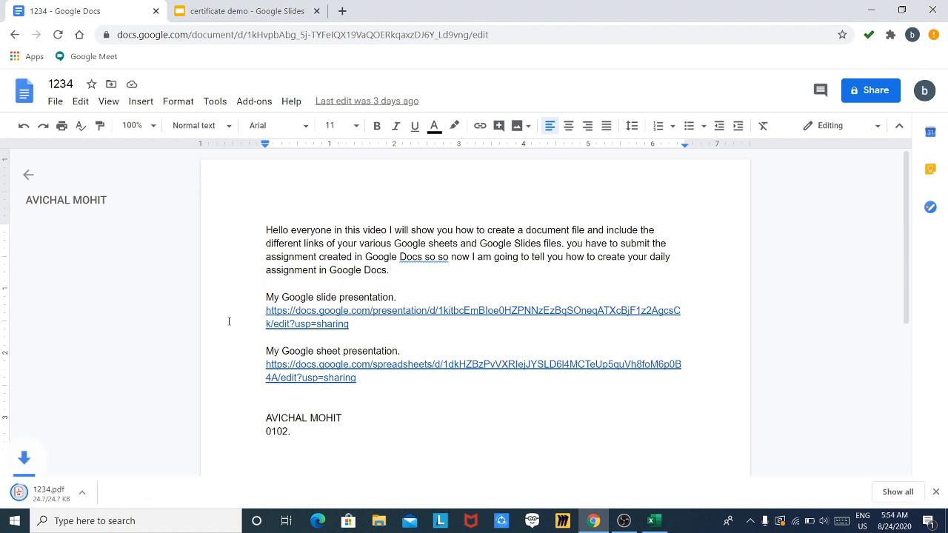
pyautogui.click(67, 494)
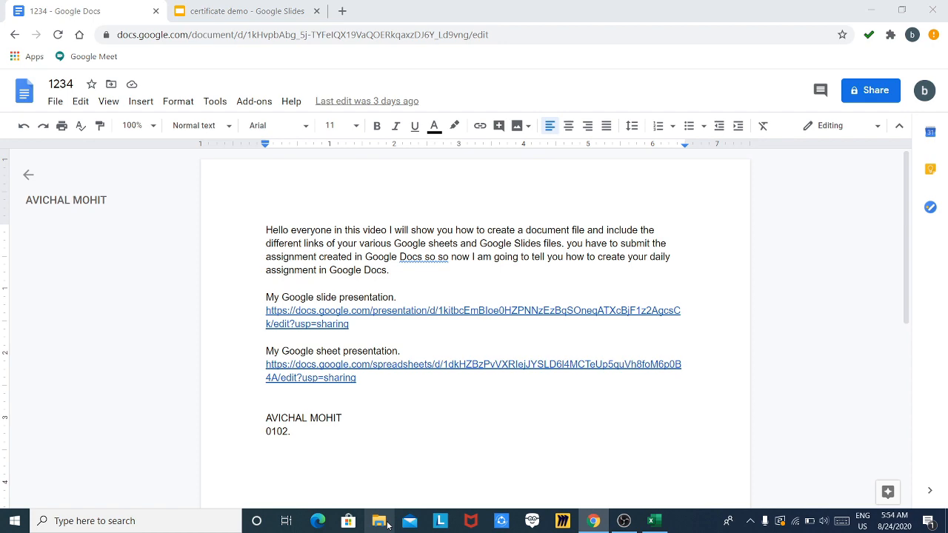
# - Open 1234.pdf from the Downloads folder in Acrobat Reader, then return to Chrome
pyautogui.click(385, 523)
pyautogui.click(385, 523)
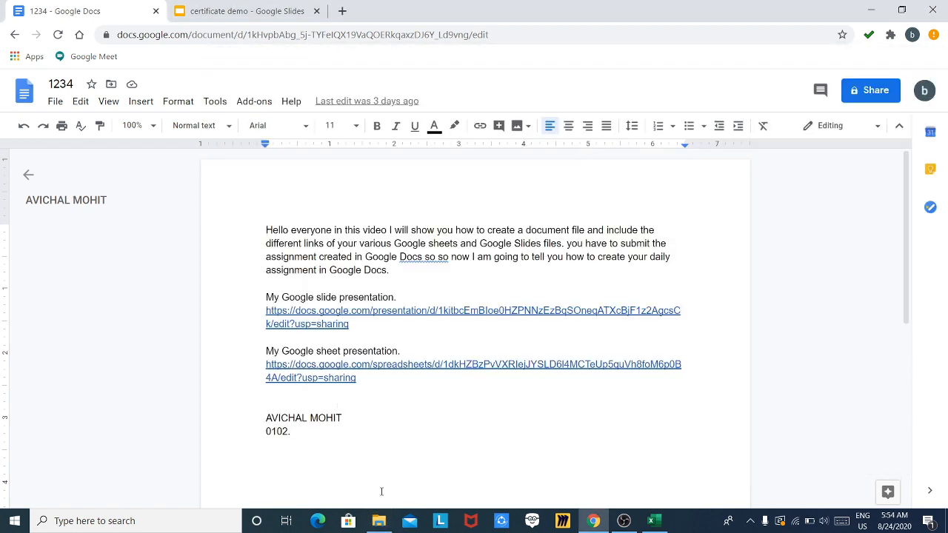
pyautogui.click(378, 521)
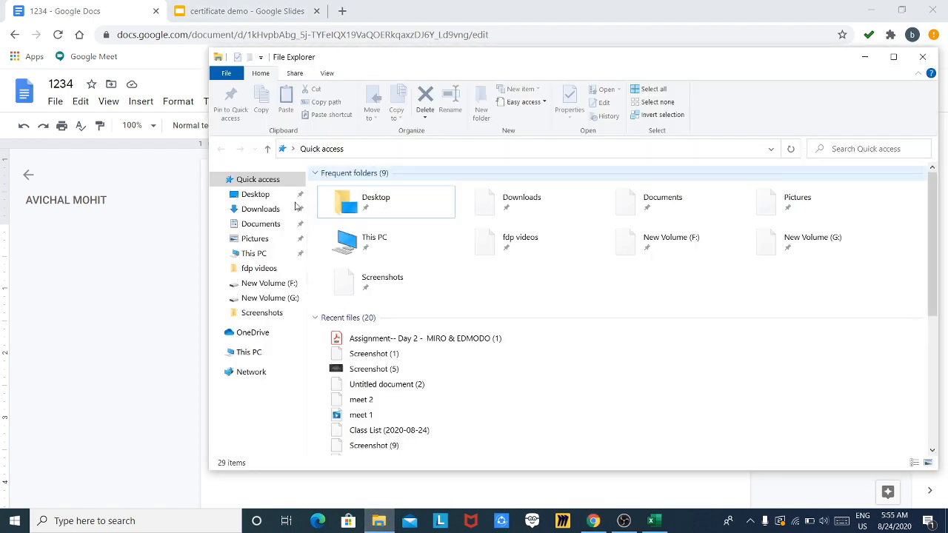
pyautogui.click(281, 209)
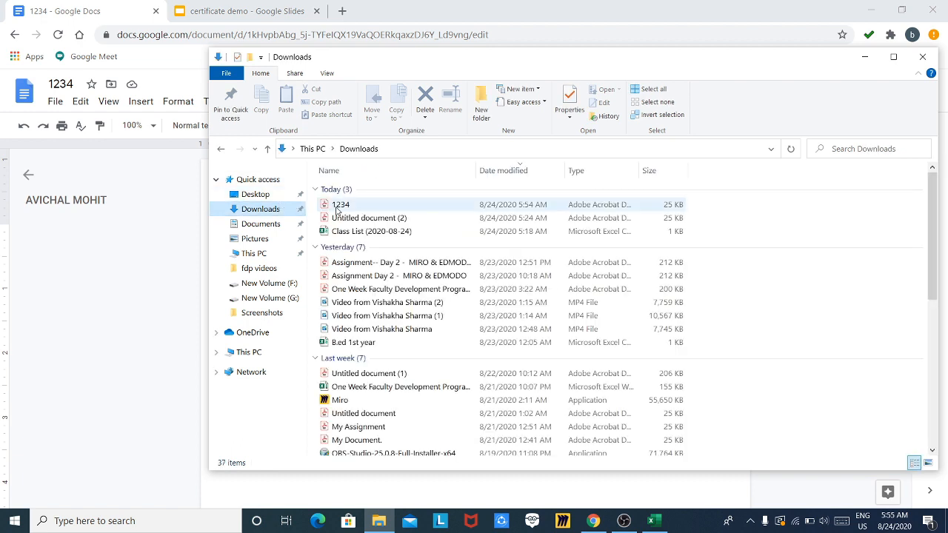
pyautogui.doubleClick(340, 207)
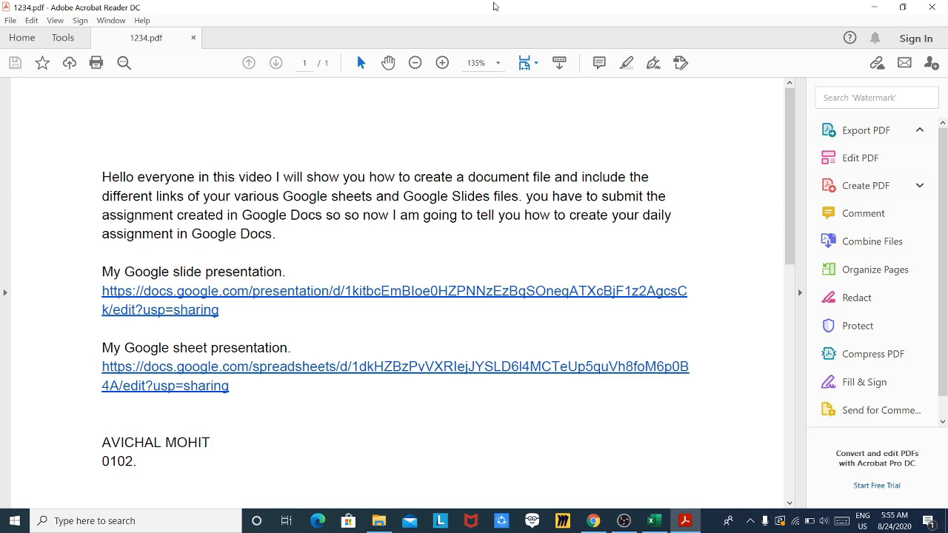
pyautogui.hotkey('alt', 'Tab')
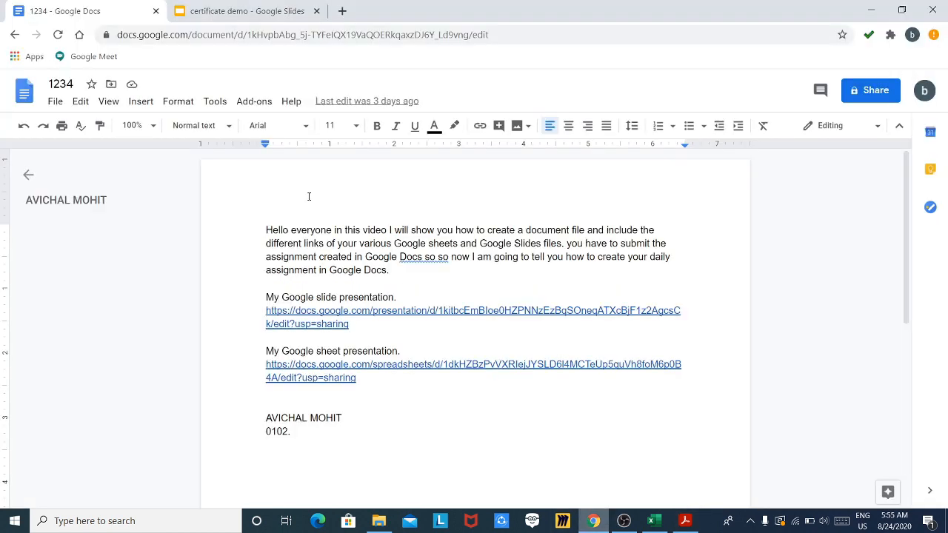
pyautogui.click(342, 10)
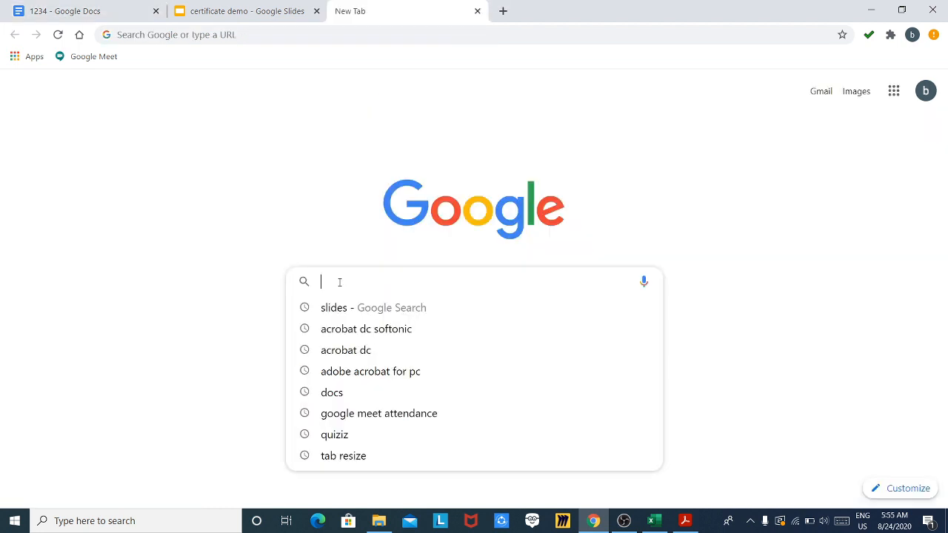
pyautogui.write('adobe')
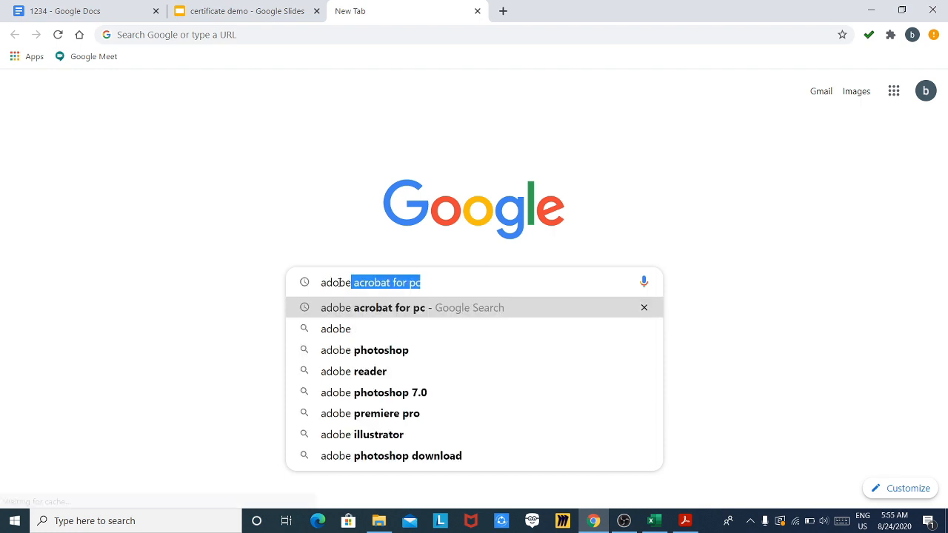
pyautogui.press('Right')
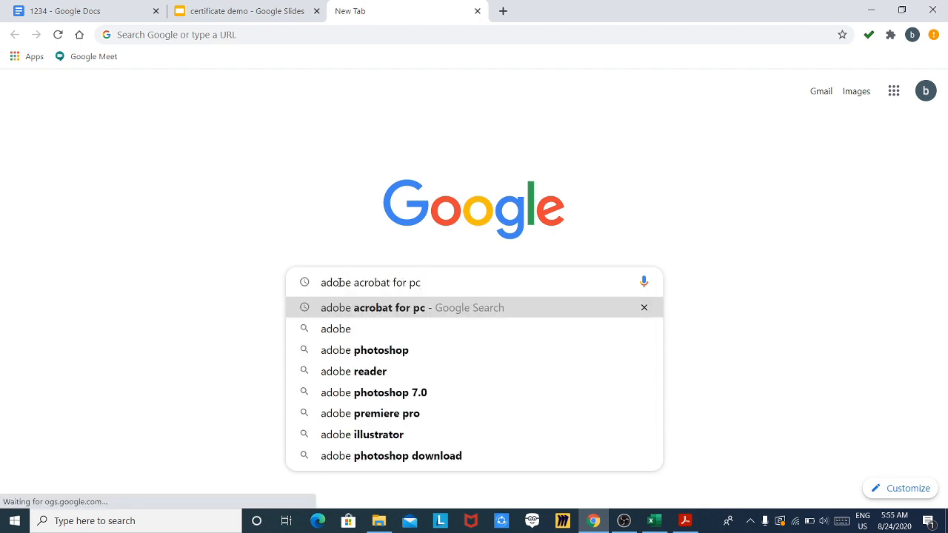
pyautogui.write('soft')
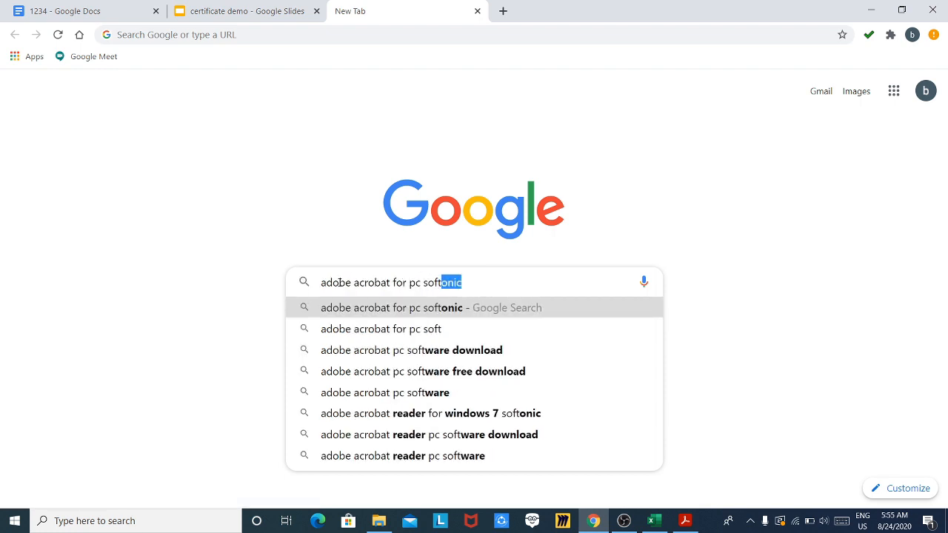
pyautogui.write('onic')
pyautogui.press('Return')
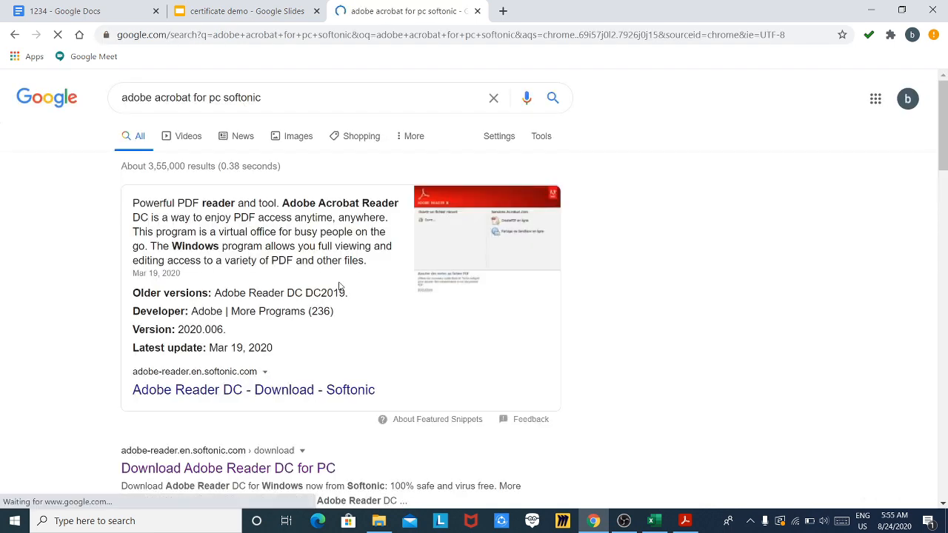
pyautogui.scroll(-3, 105, 407)
pyautogui.scroll(-4, 105, 406)
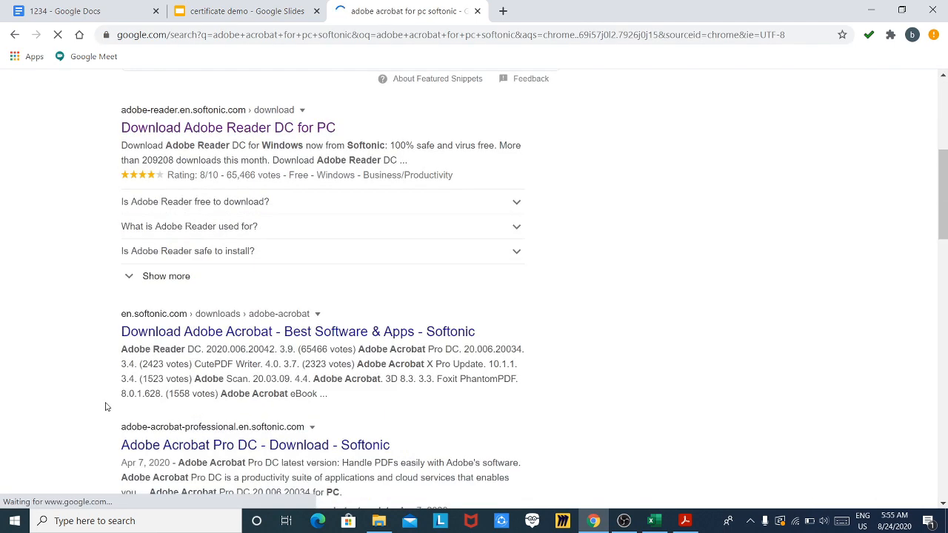
pyautogui.scroll(3, 213, 200)
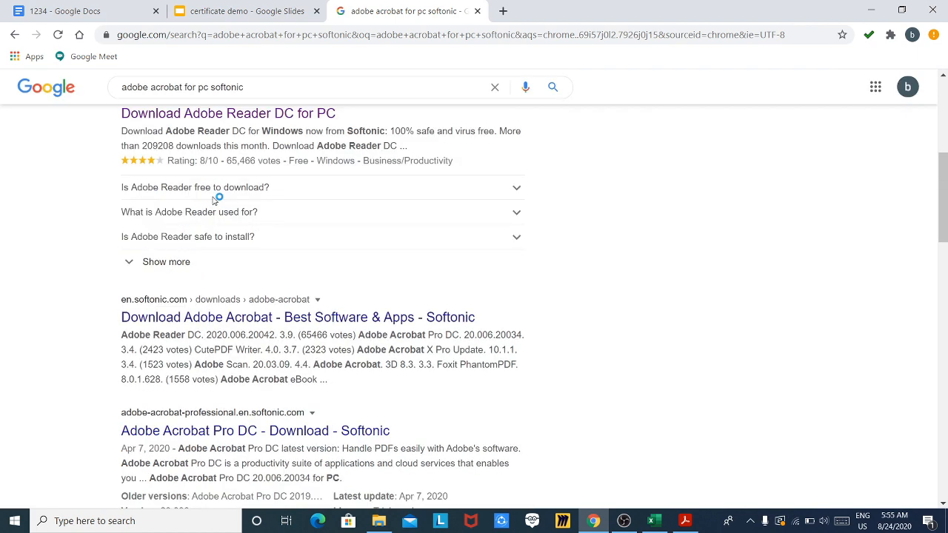
pyautogui.scroll(3, 215, 200)
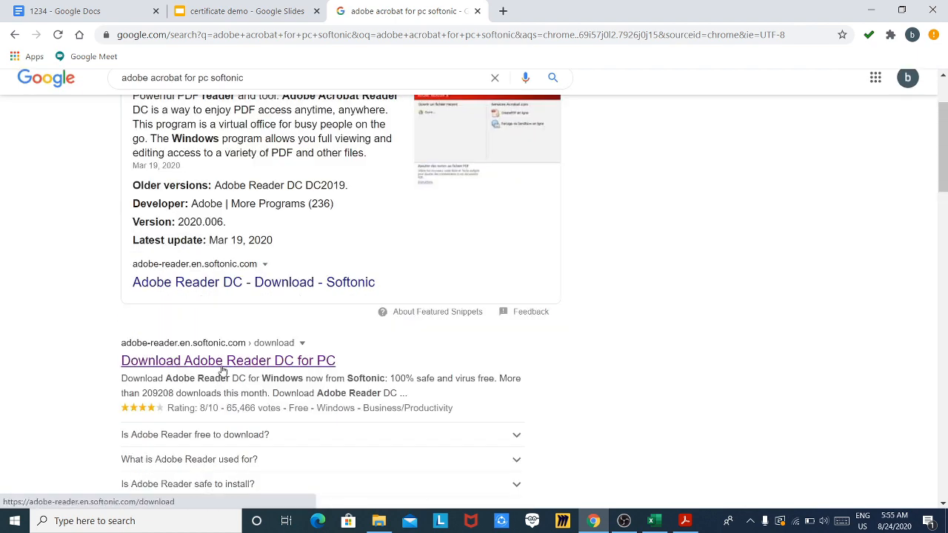
pyautogui.click(209, 366)
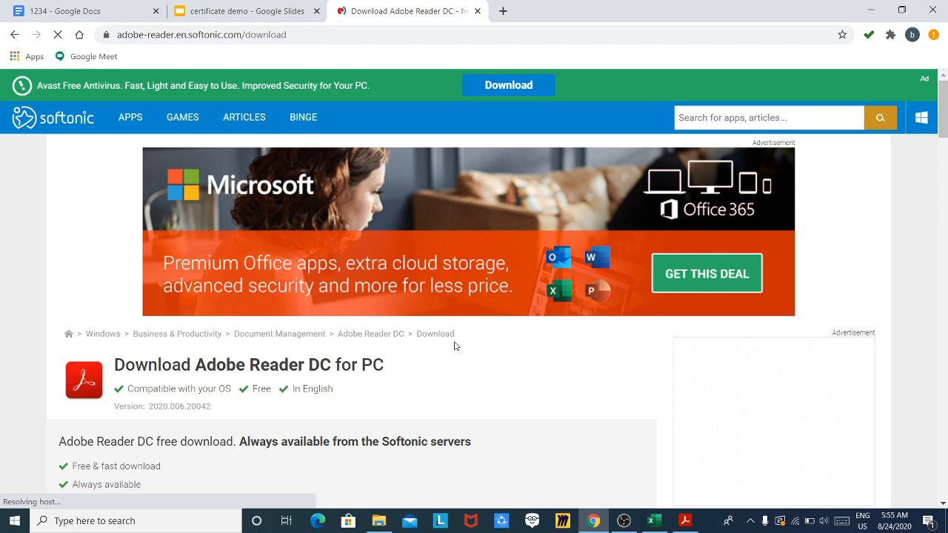
pyautogui.scroll(-4, 351, 212)
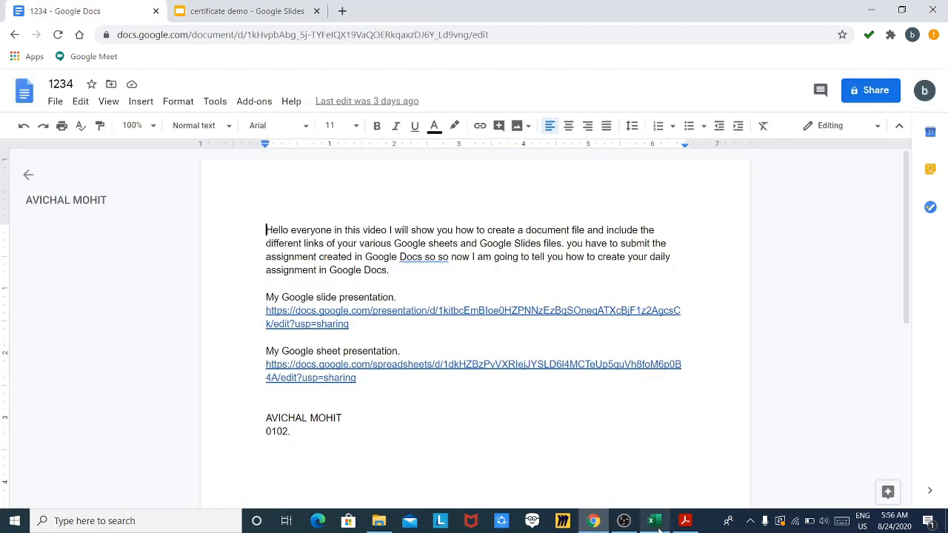
# - In Fill & Sign, start a new signature and type the signer's name
pyautogui.click(681, 523)
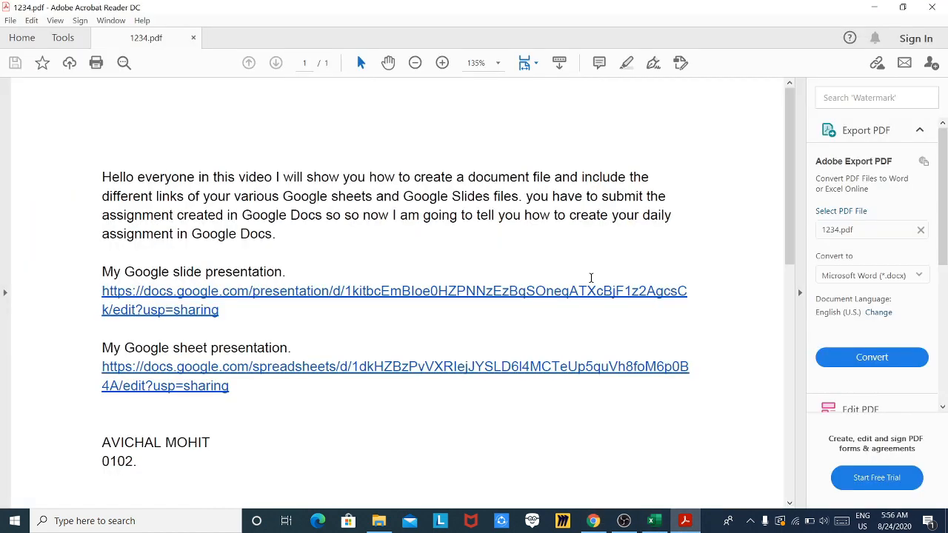
pyautogui.scroll(-5, 611, 268)
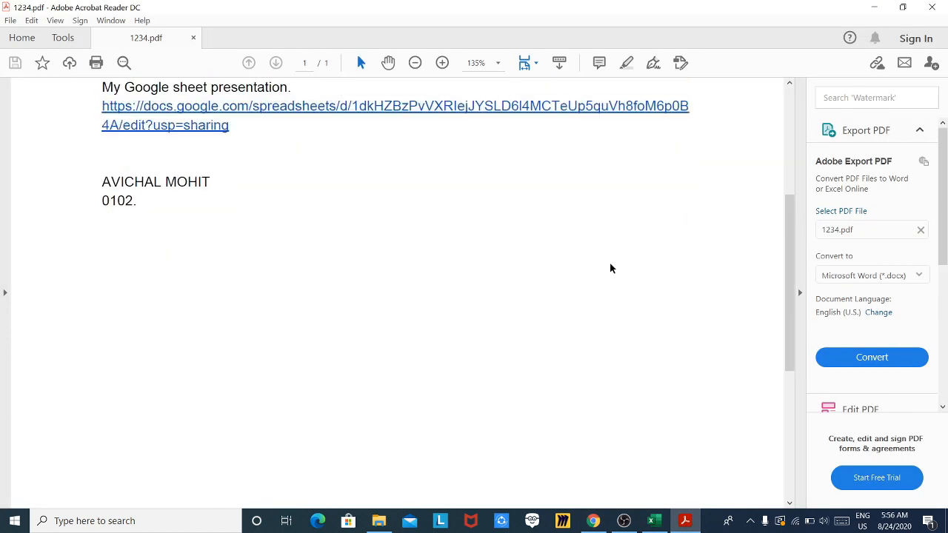
pyautogui.scroll(3, 611, 268)
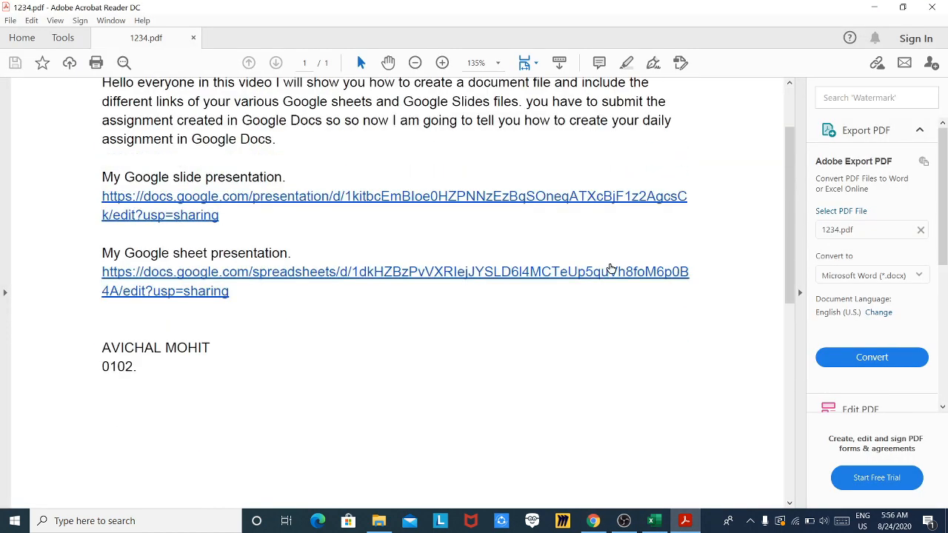
pyautogui.click(653, 66)
pyautogui.click(539, 128)
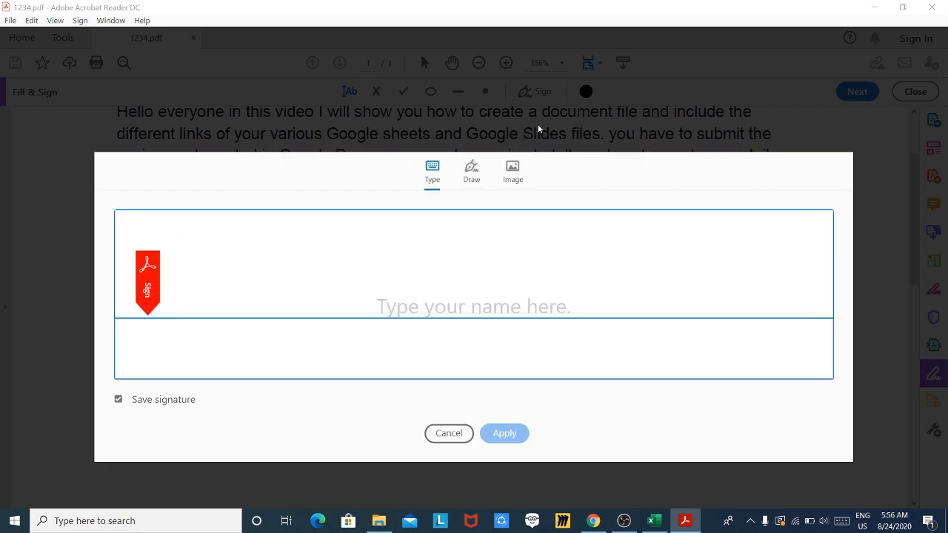
pyautogui.write('a')
pyautogui.press('BackSpace')
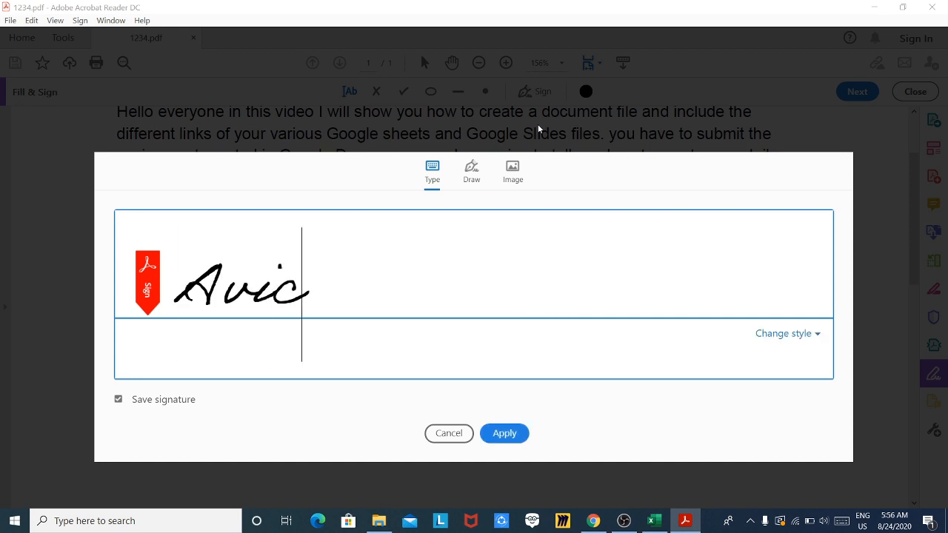
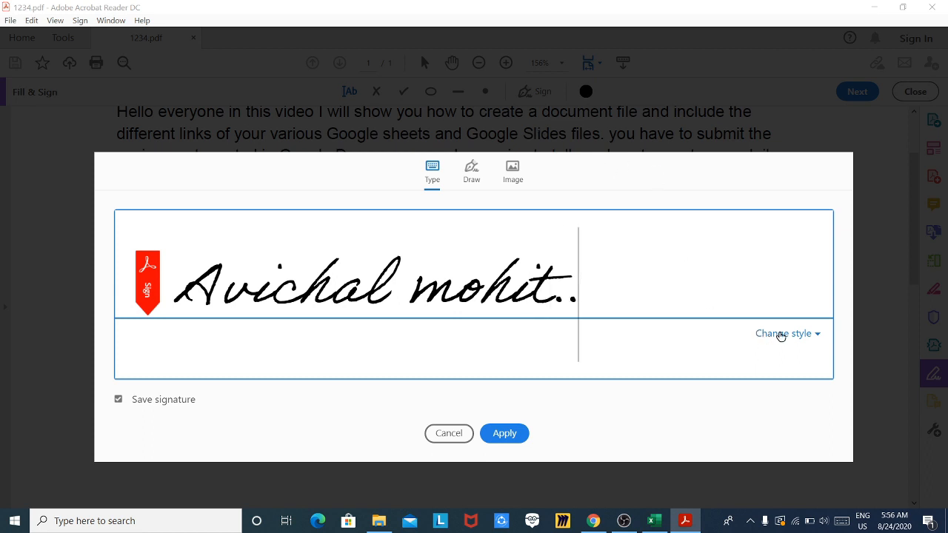
# - Compare the signature styles and settle on the fourth script style
pyautogui.click(781, 334)
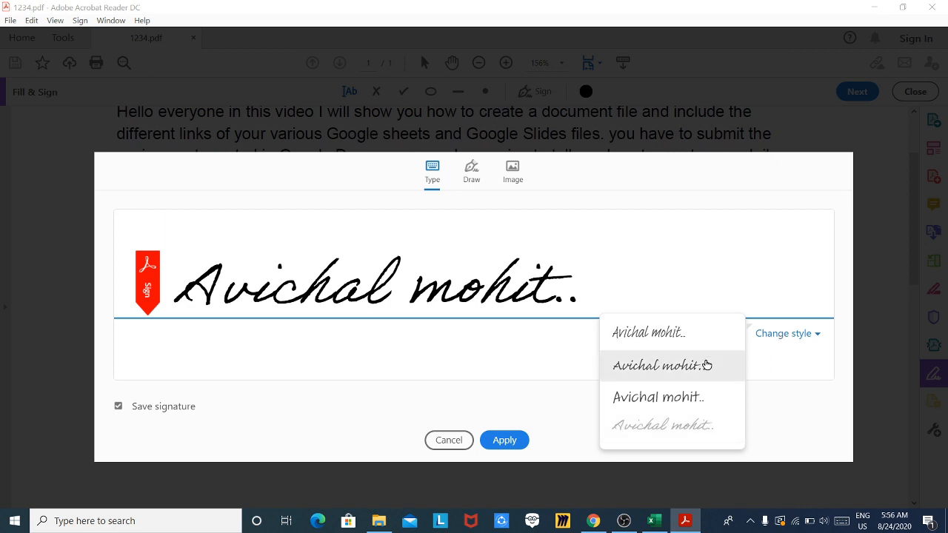
pyautogui.click(705, 363)
pyautogui.click(794, 333)
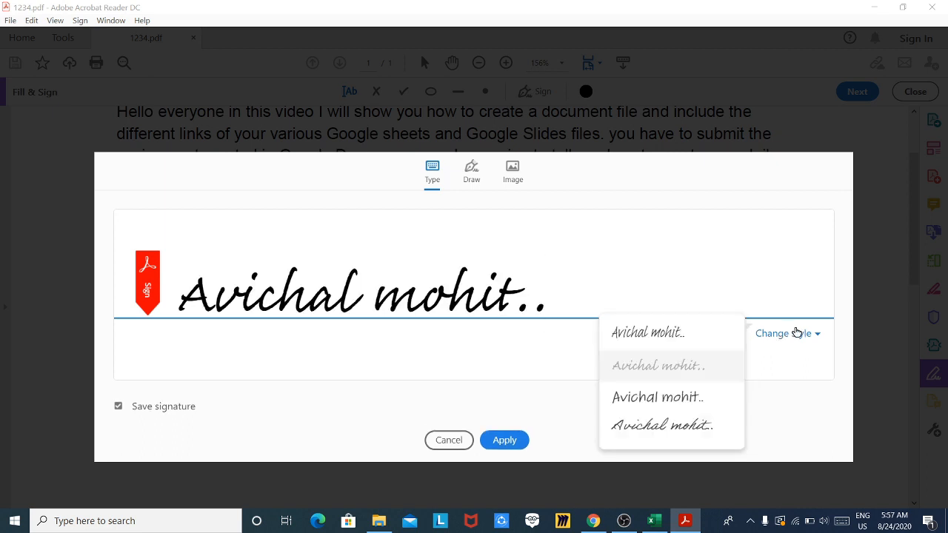
pyautogui.click(703, 347)
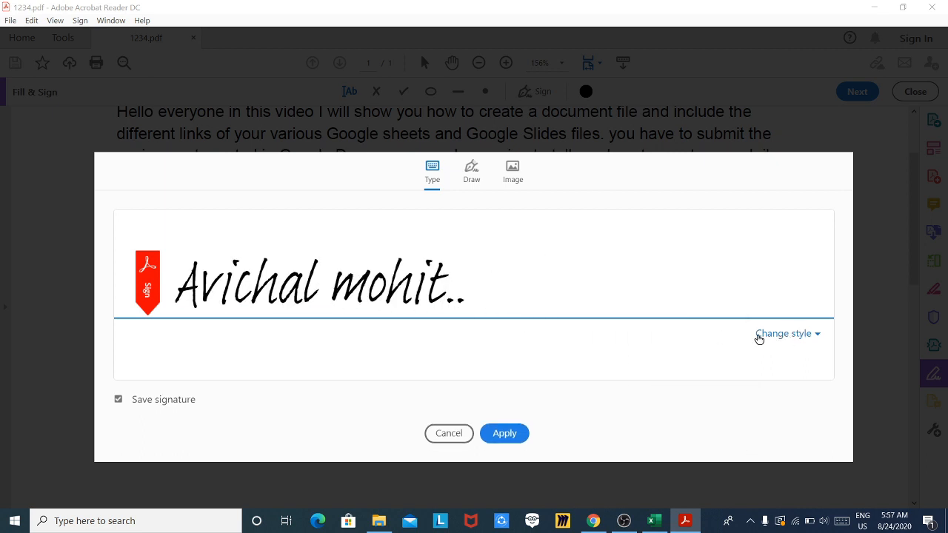
pyautogui.click(757, 334)
pyautogui.click(691, 425)
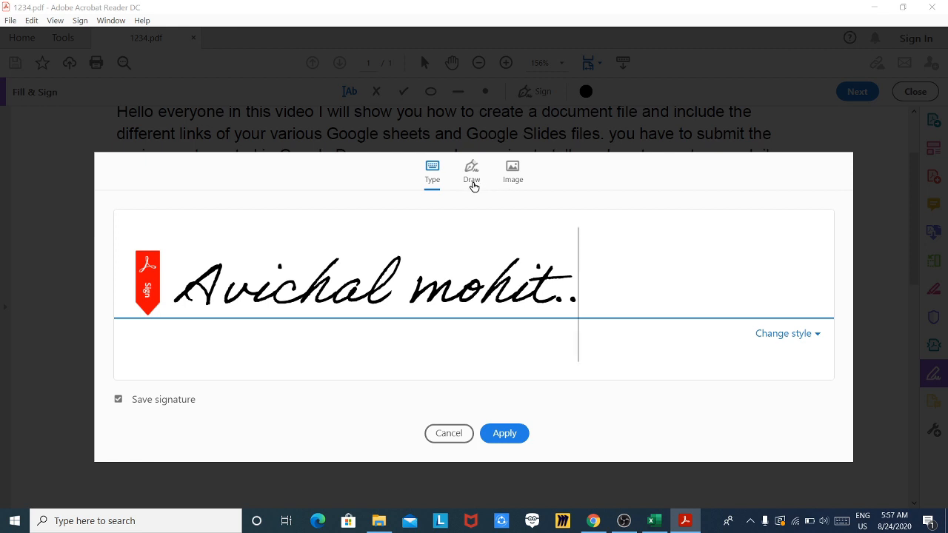
# - Try a hand-drawn signature, then revert to the typed script signature and apply it
pyautogui.click(473, 182)
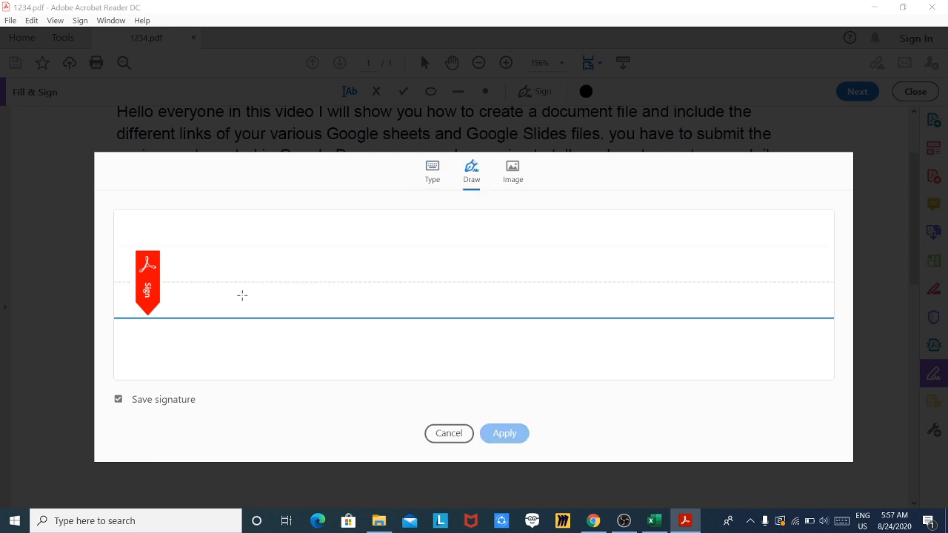
pyautogui.moveTo(242, 295)
pyautogui.mouseDown()
pyautogui.moveTo(260, 269)
pyautogui.moveTo(296, 331)
pyautogui.moveTo(305, 300)
pyautogui.moveTo(353, 274)
pyautogui.moveTo(365, 282)
pyautogui.mouseUp()
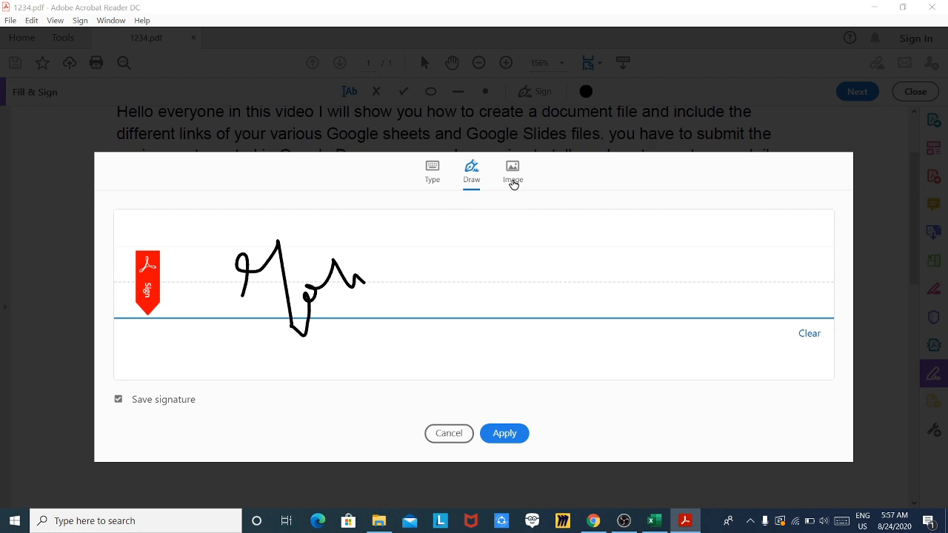
pyautogui.click(432, 181)
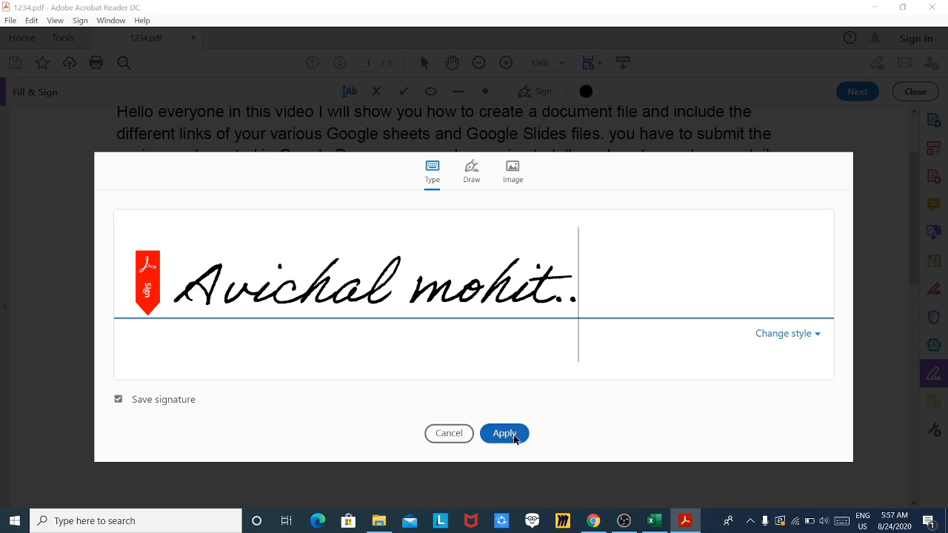
pyautogui.hotkey('ctrl', 'a')
pyautogui.press('BackSpace')
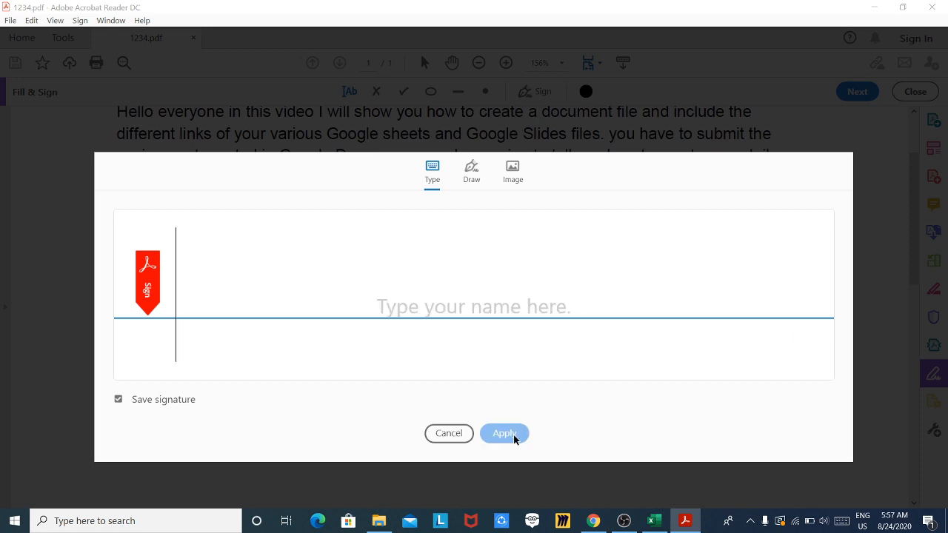
# - Place the script signature on the page and move it to the lower right
pyautogui.press('Escape')
pyautogui.click(460, 302)
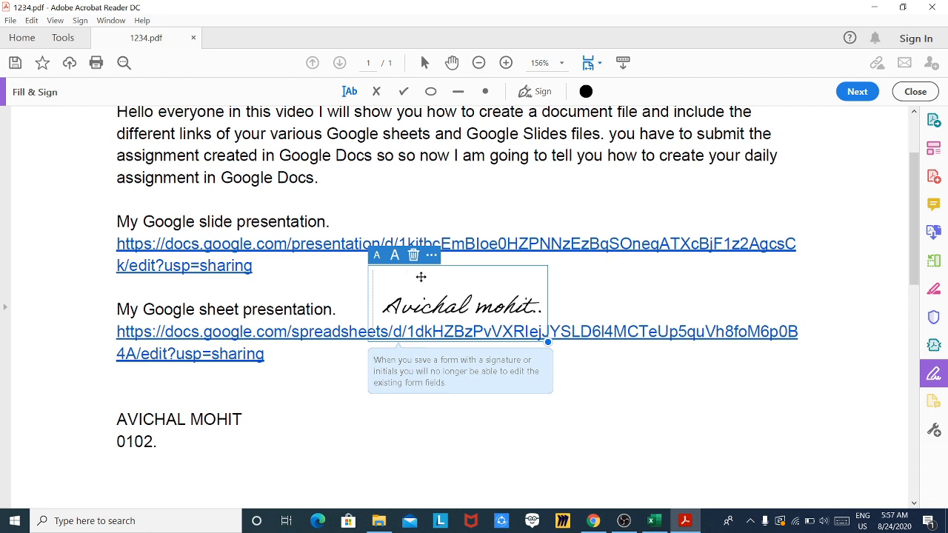
pyautogui.moveTo(421, 277)
pyautogui.mouseDown()
pyautogui.moveTo(469, 322)
pyautogui.moveTo(637, 418)
pyautogui.mouseUp()
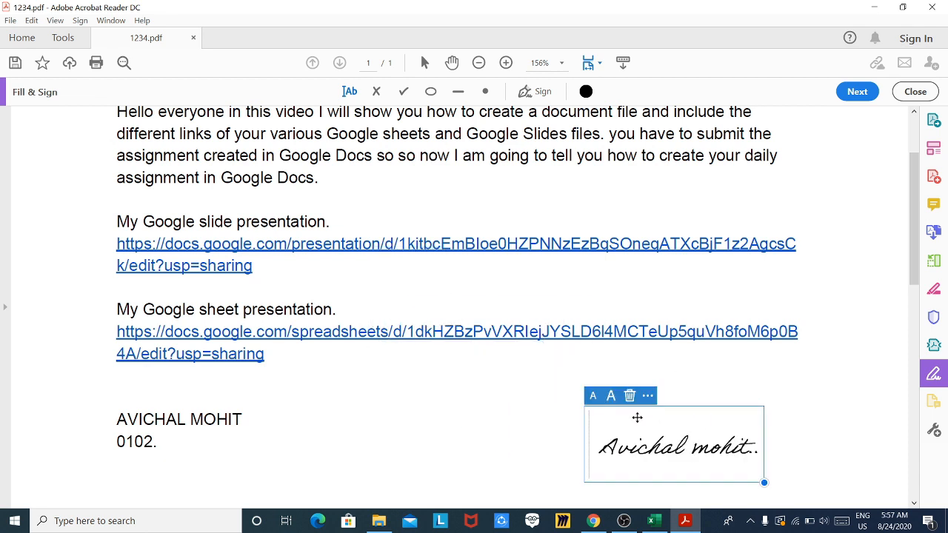
pyautogui.moveTo(916, 232); pyautogui.dragTo(919, 277)
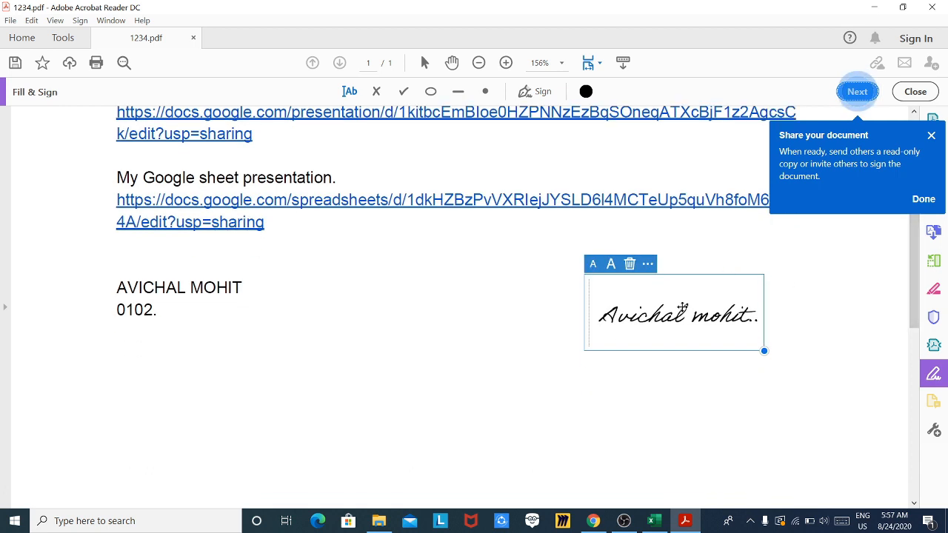
pyautogui.moveTo(681, 308); pyautogui.dragTo(724, 359)
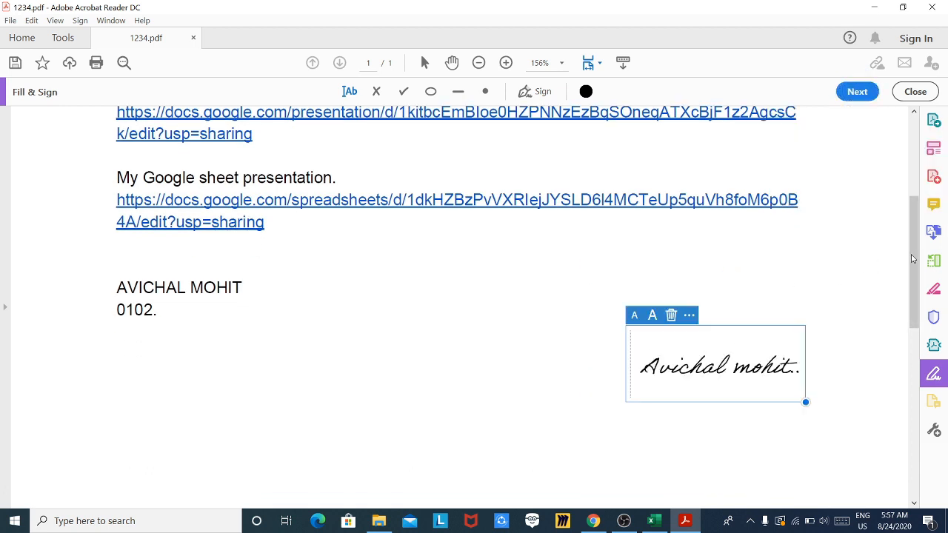
pyautogui.moveTo(913, 259); pyautogui.dragTo(914, 292)
# - Add a text box with the signer's name below, nudging the signature just above it
pyautogui.click(655, 326)
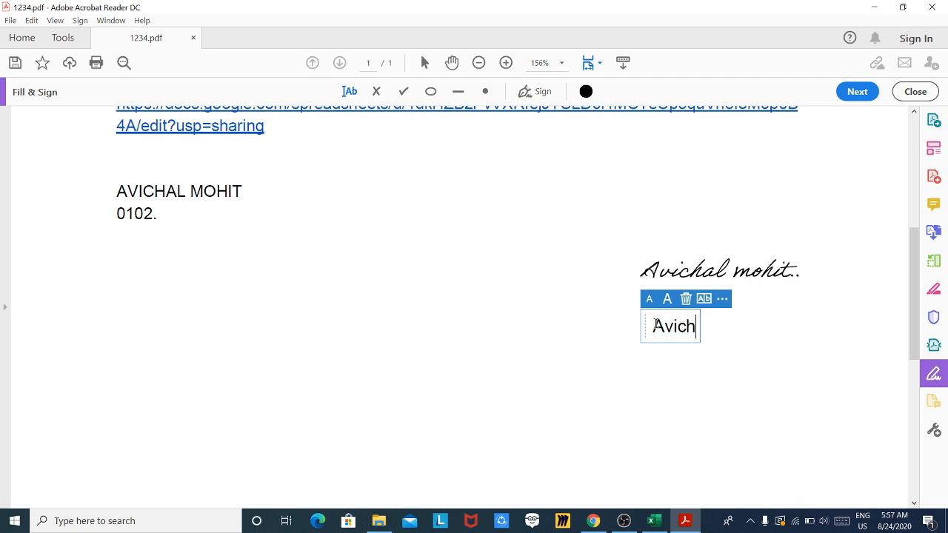
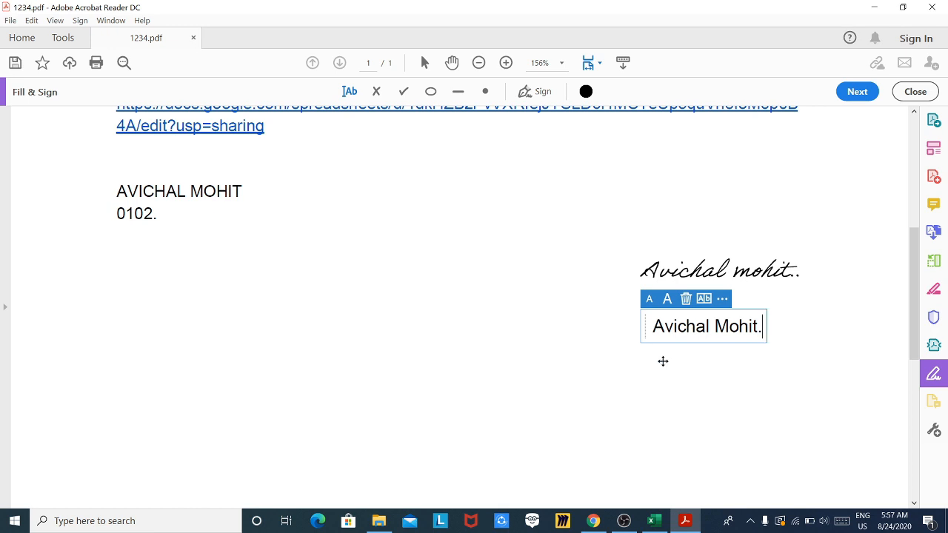
pyautogui.click(665, 365)
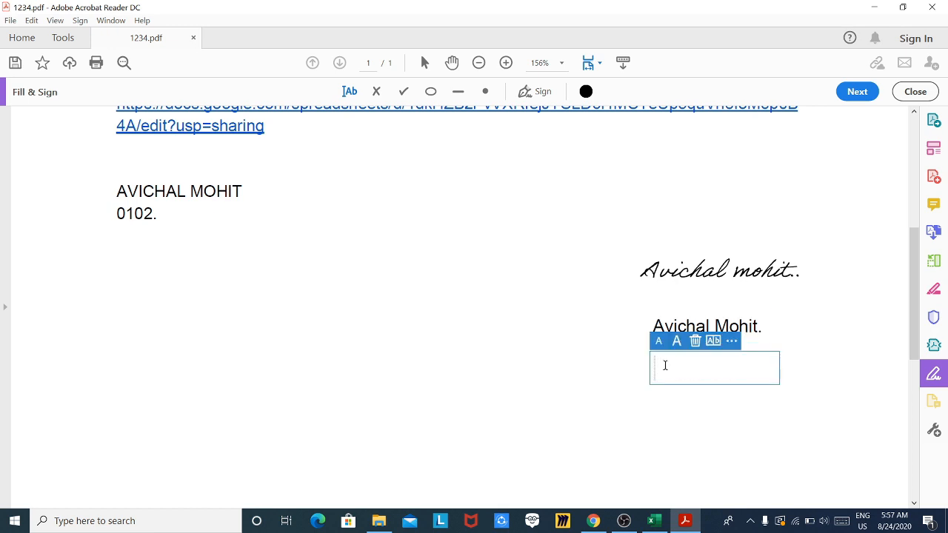
pyautogui.click(612, 354)
pyautogui.click(679, 267)
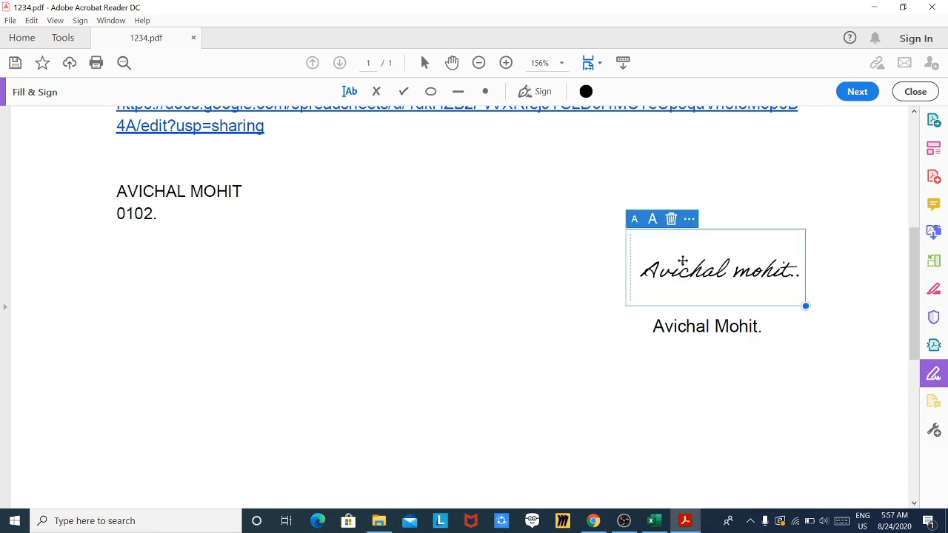
pyautogui.moveTo(690, 244); pyautogui.dragTo(697, 273)
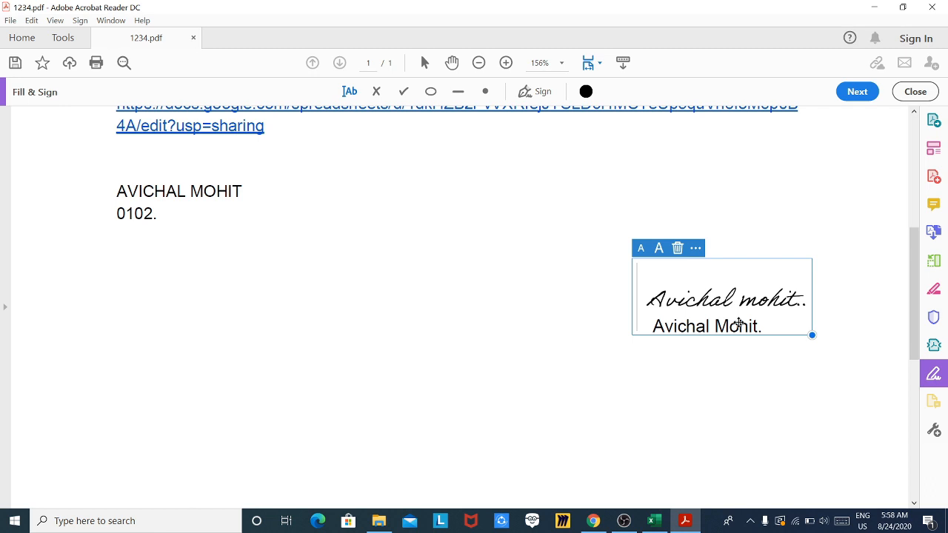
pyautogui.click(748, 355)
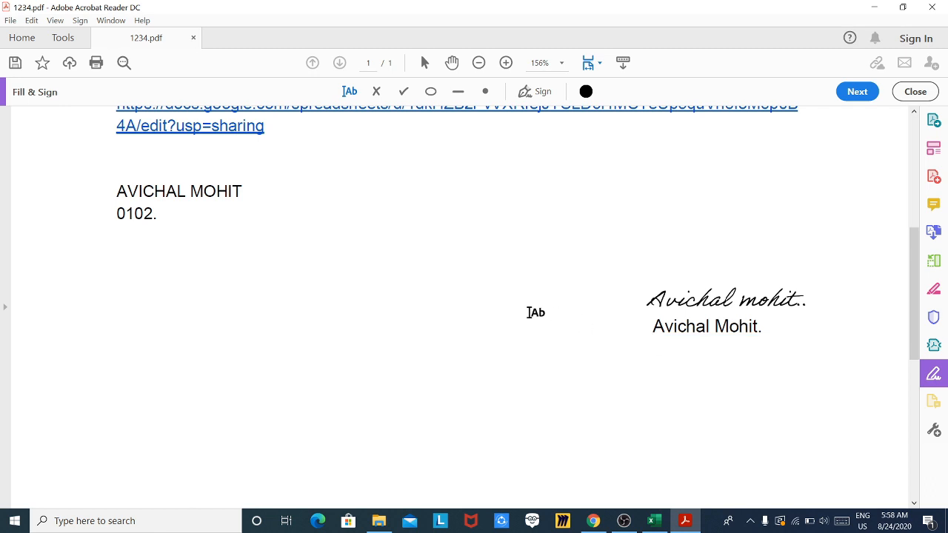
# - Zoom the page out to 125% to check the signed area
pyautogui.scroll(1, 536, 312)
pyautogui.scroll(-2, 536, 311)
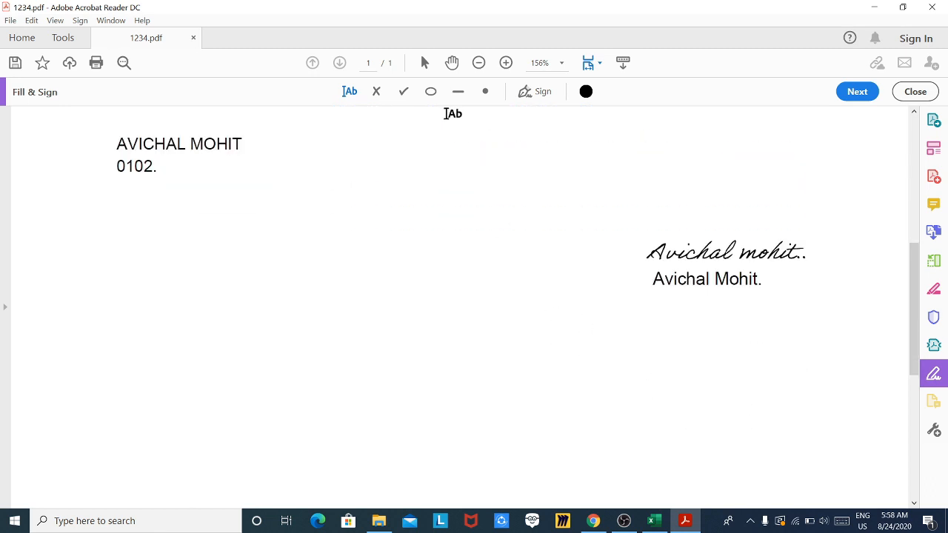
pyautogui.click(478, 62)
pyautogui.click(478, 63)
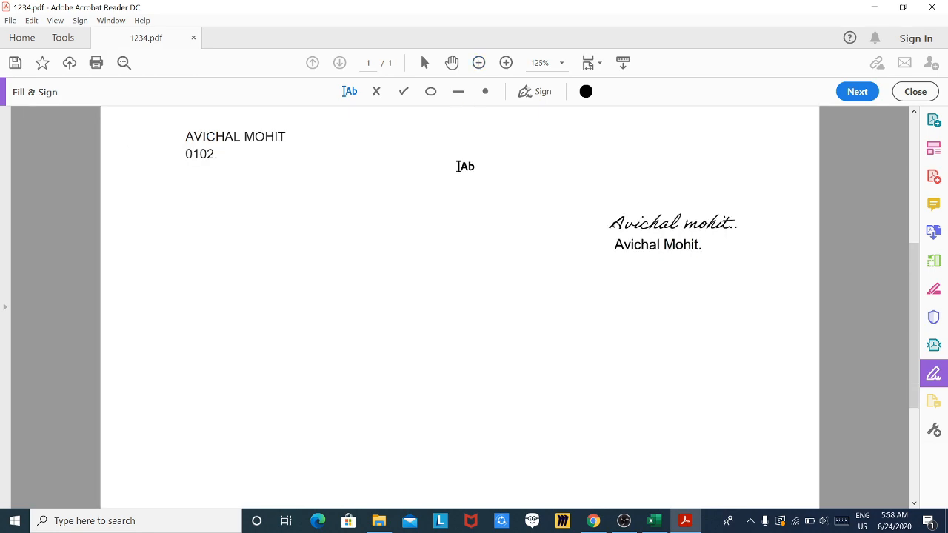
pyautogui.scroll(8, 457, 167)
pyautogui.scroll(-5, 457, 167)
pyautogui.scroll(5, 457, 167)
pyautogui.scroll(-5, 457, 167)
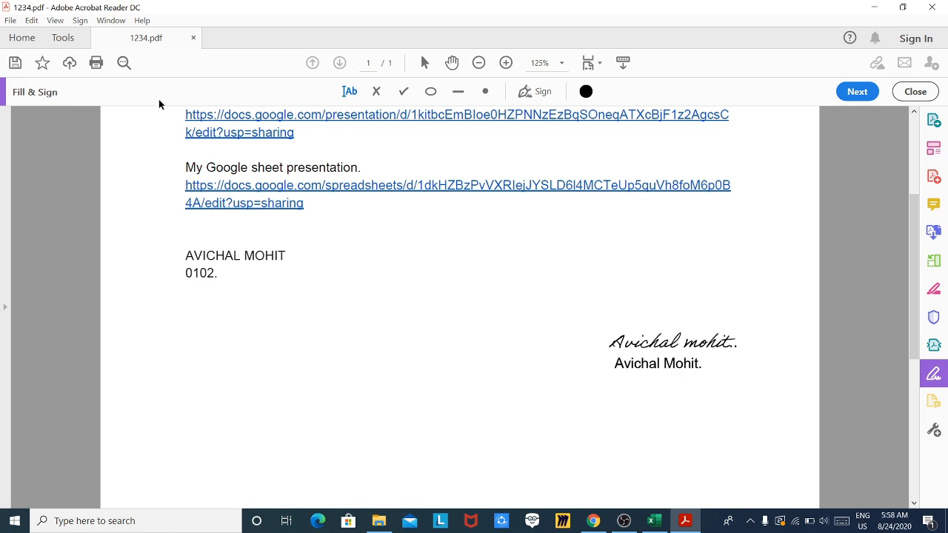
# - Start Digitally Sign from the Certificates tools and draw the signature field on the lower page
pyautogui.click(77, 36)
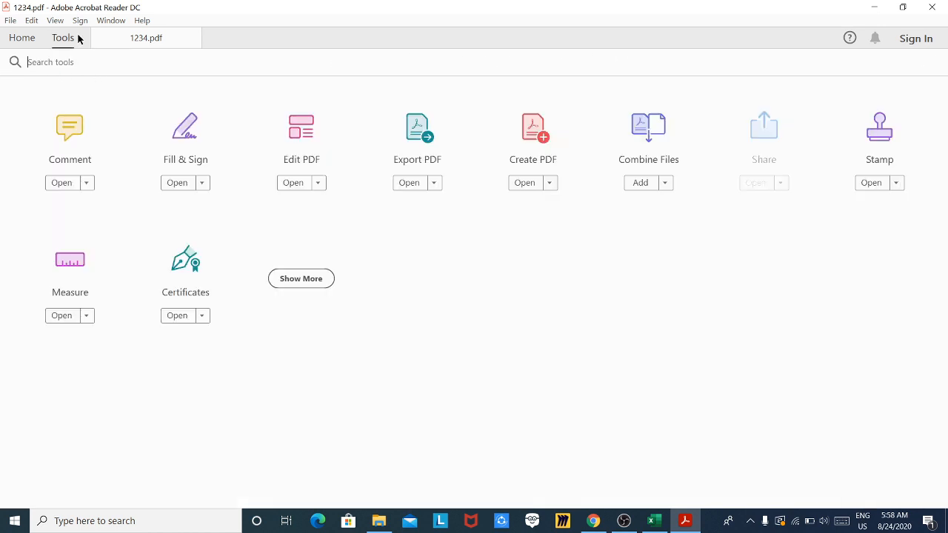
pyautogui.click(194, 283)
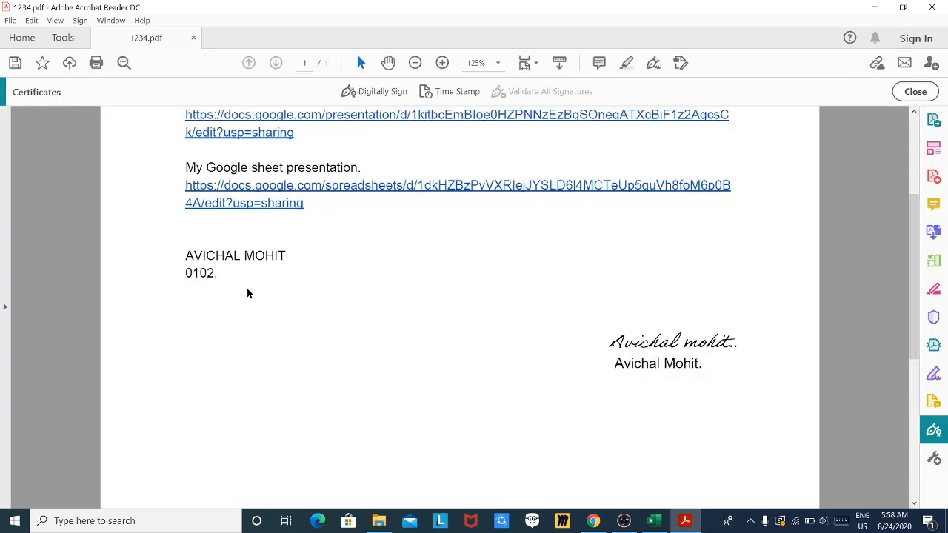
pyautogui.click(364, 95)
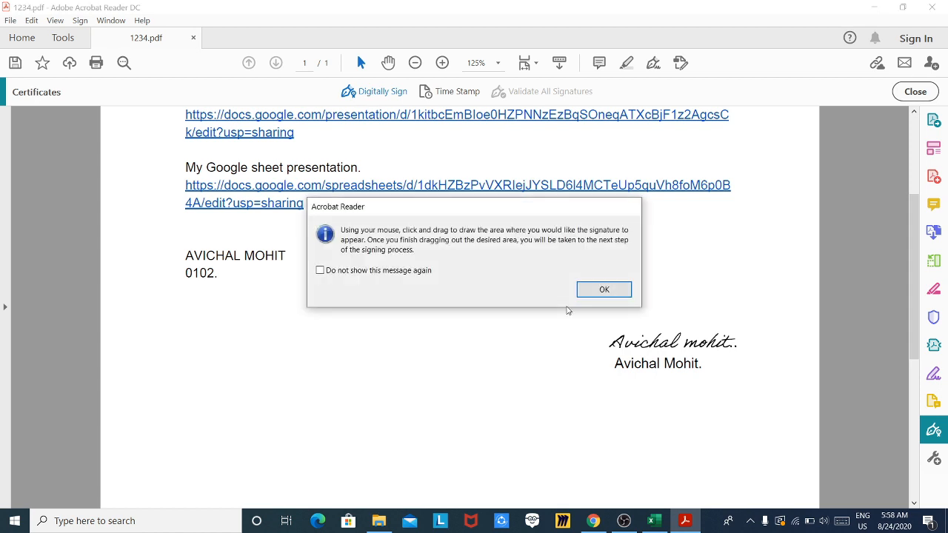
pyautogui.click(597, 290)
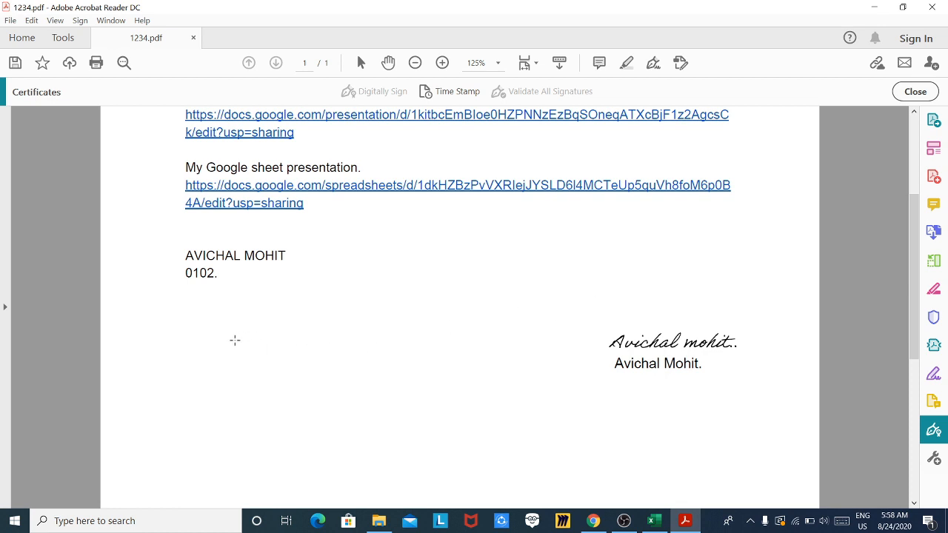
pyautogui.moveTo(260, 339); pyautogui.dragTo(472, 470)
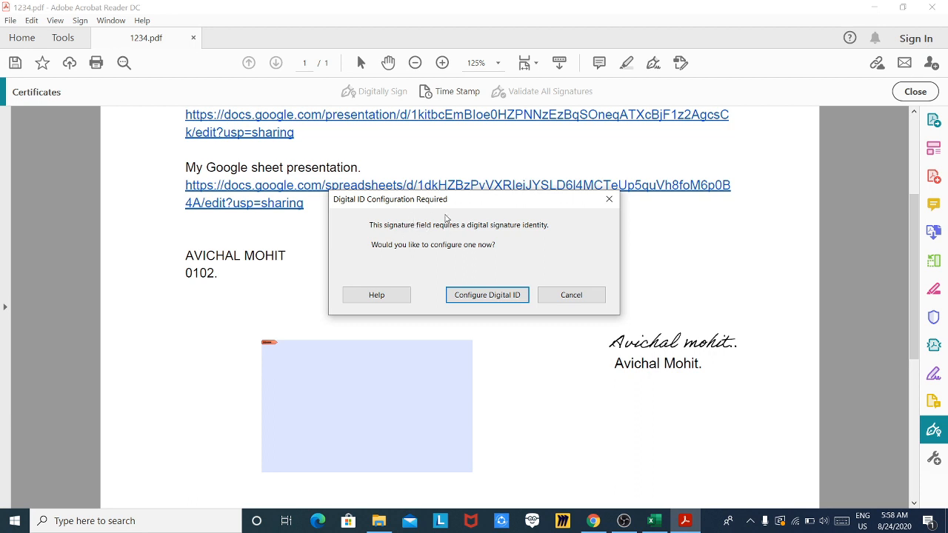
# - Configure a new Digital ID stored in a file, reaching the self-signed ID details form
pyautogui.click(486, 299)
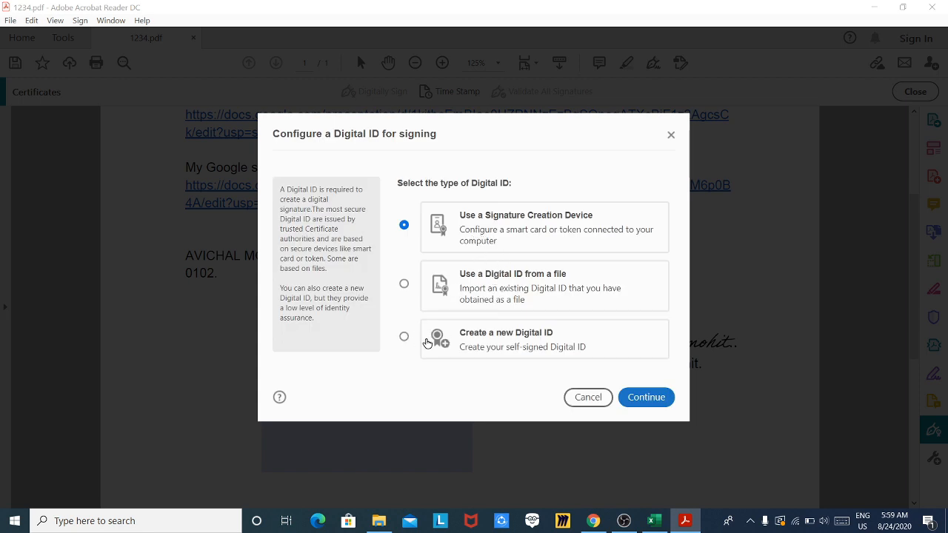
pyautogui.click(404, 339)
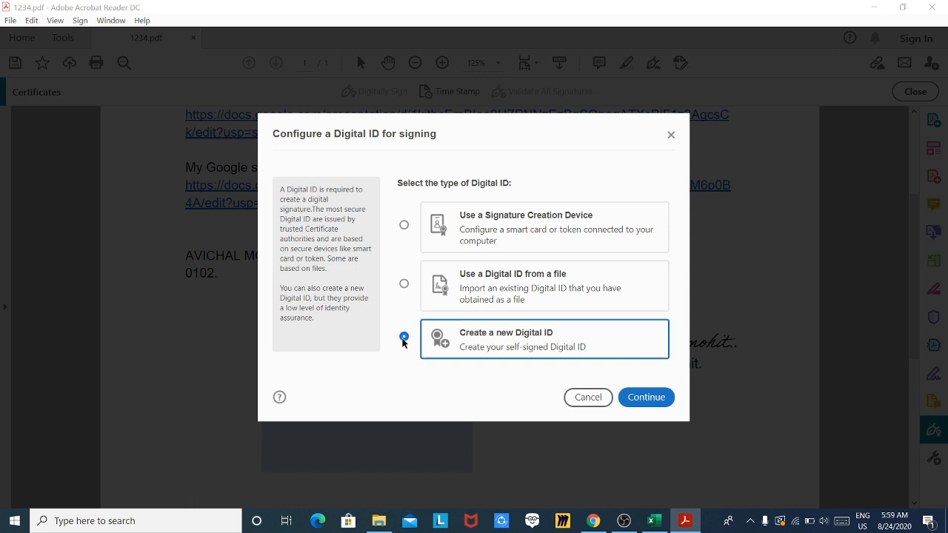
pyautogui.click(659, 400)
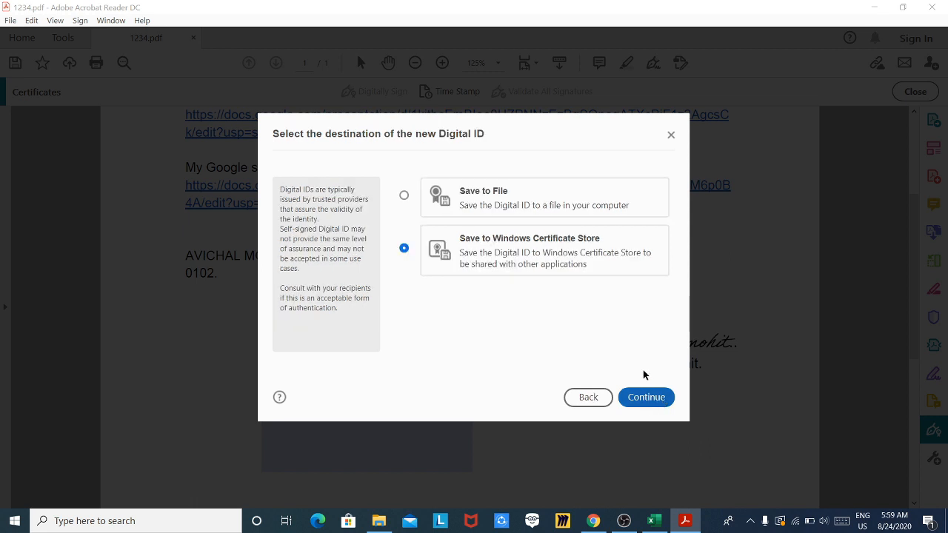
pyautogui.click(412, 200)
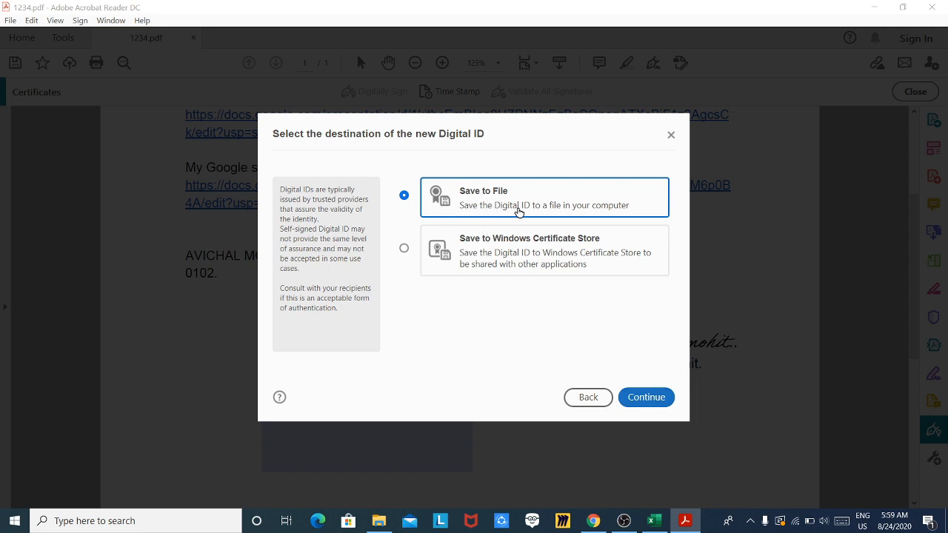
pyautogui.click(643, 400)
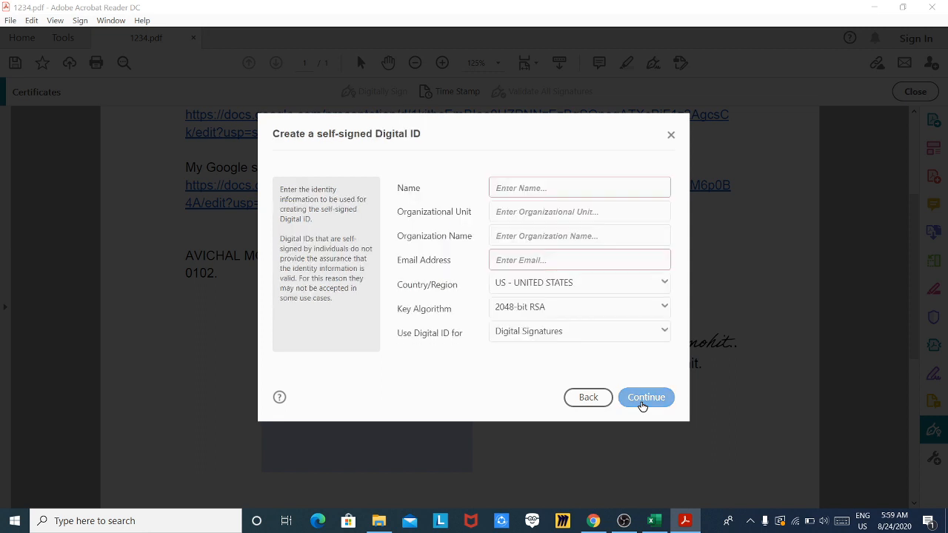
# - Enter the ID holder's name and clear the old organization name 'Google'
pyautogui.click(575, 188)
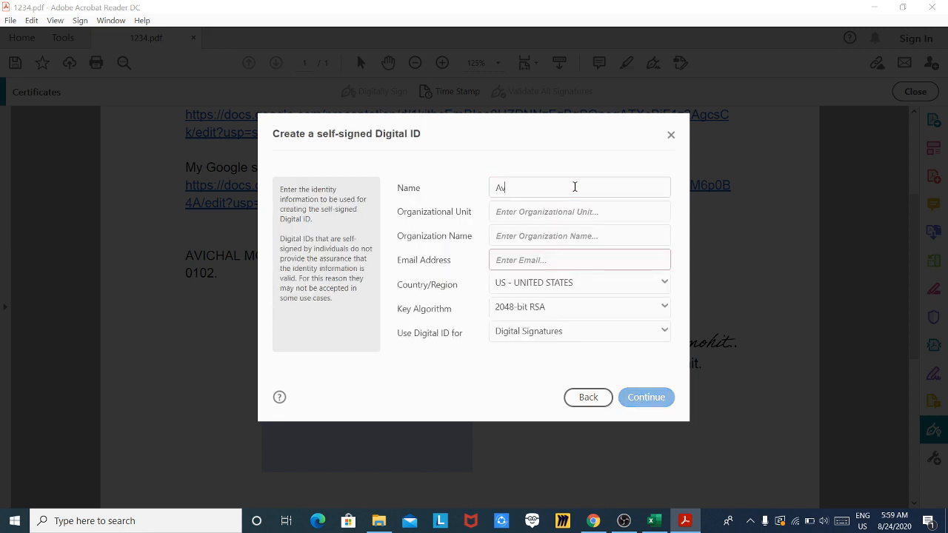
pyautogui.click(531, 234)
pyautogui.write('Google')
pyautogui.doubleClick(531, 234)
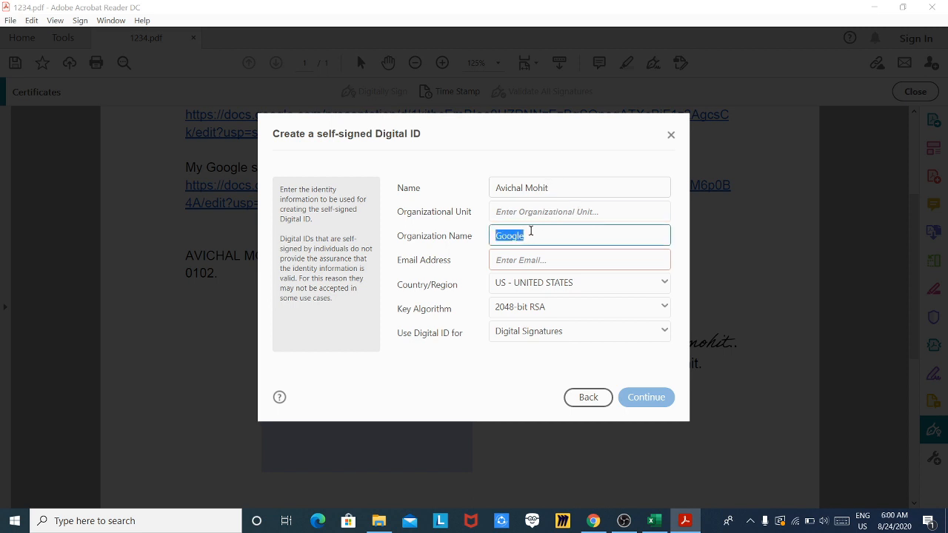
pyautogui.press('BackSpace')
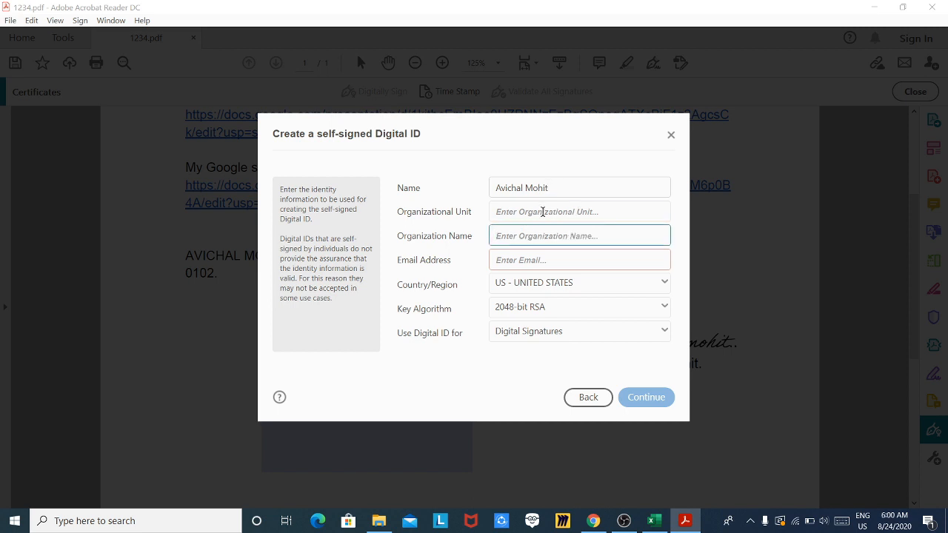
# - Fill in Organizational Unit 'Dept. of Education', Organization 'NCERT' and the e-mail address
pyautogui.click(543, 211)
pyautogui.write('De')
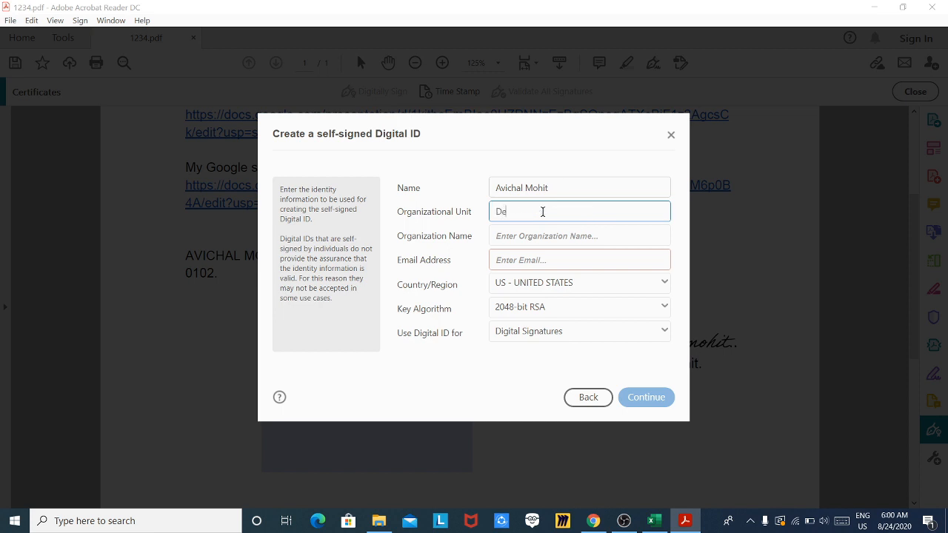
pyautogui.write('pt. of Education')
pyautogui.press('Tab')
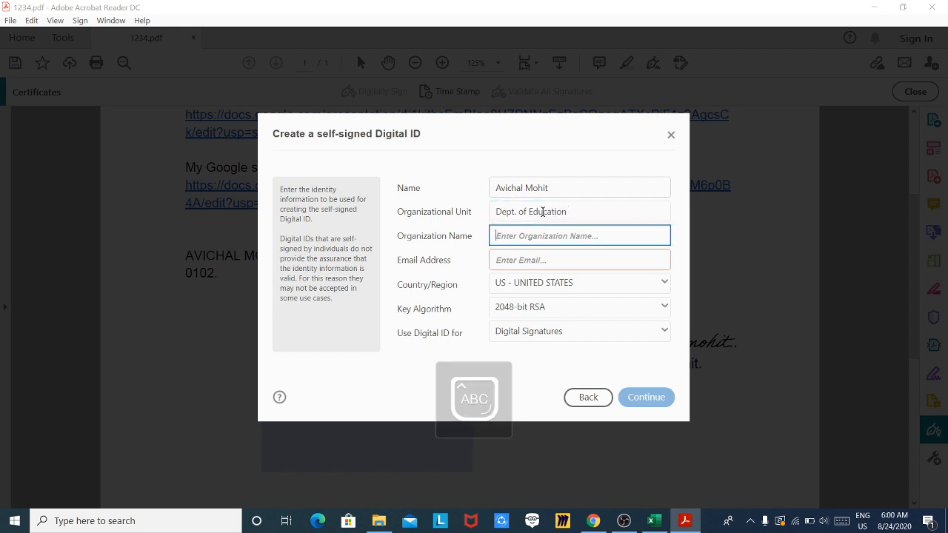
pyautogui.write('NCERT')
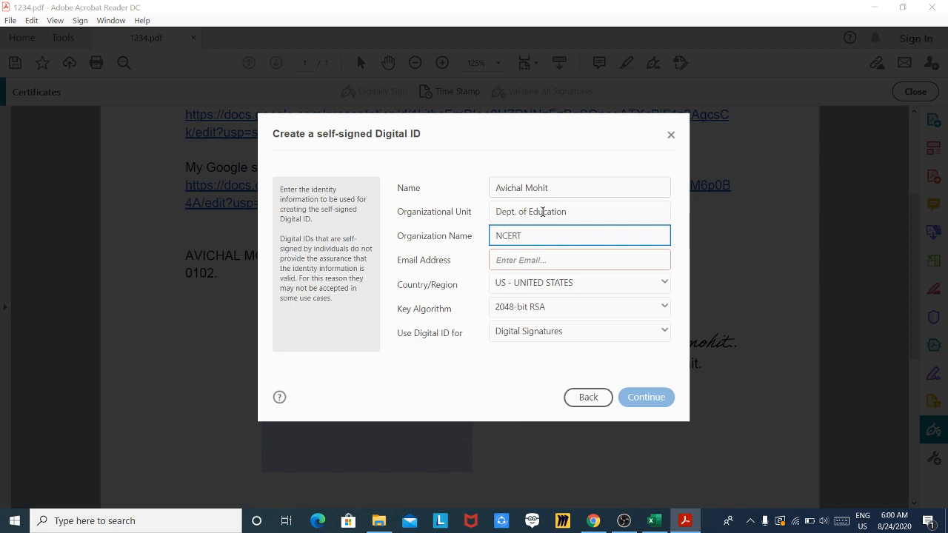
pyautogui.press('capslock')
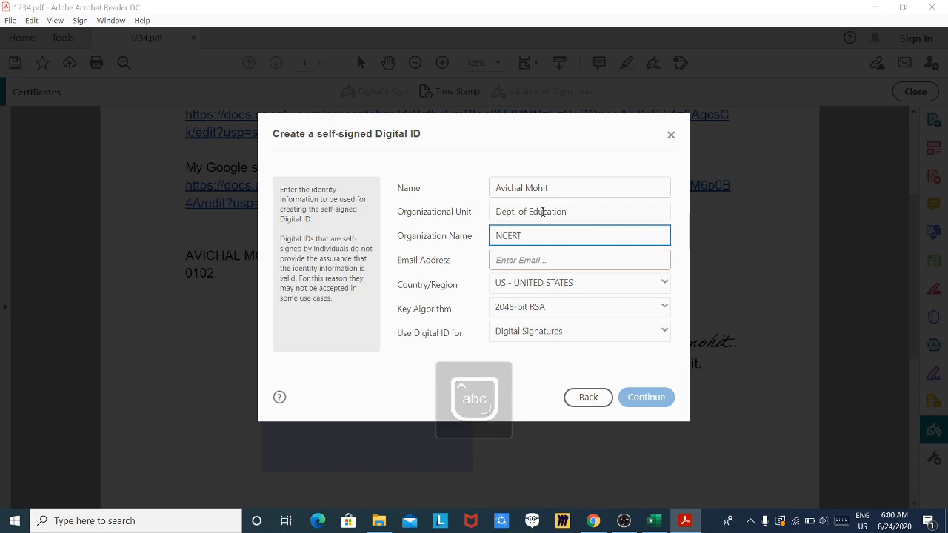
pyautogui.click(554, 260)
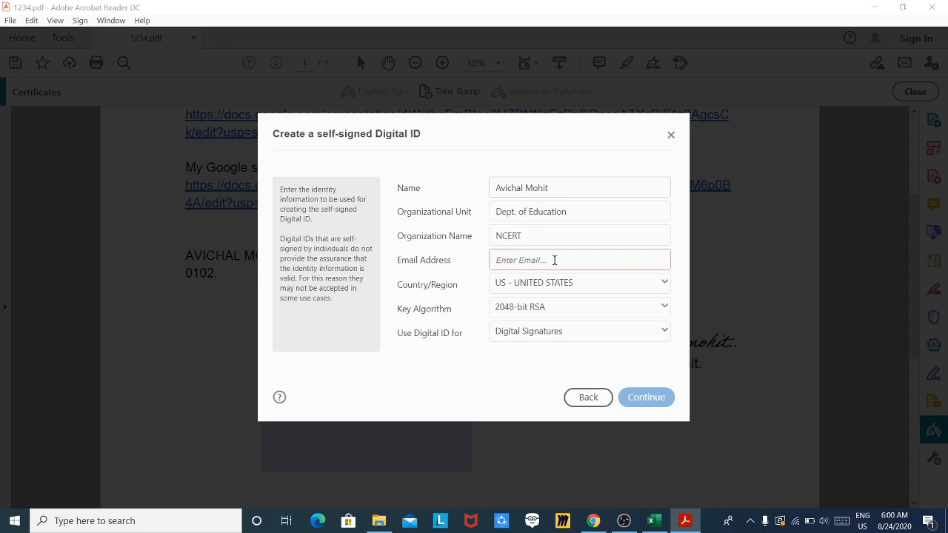
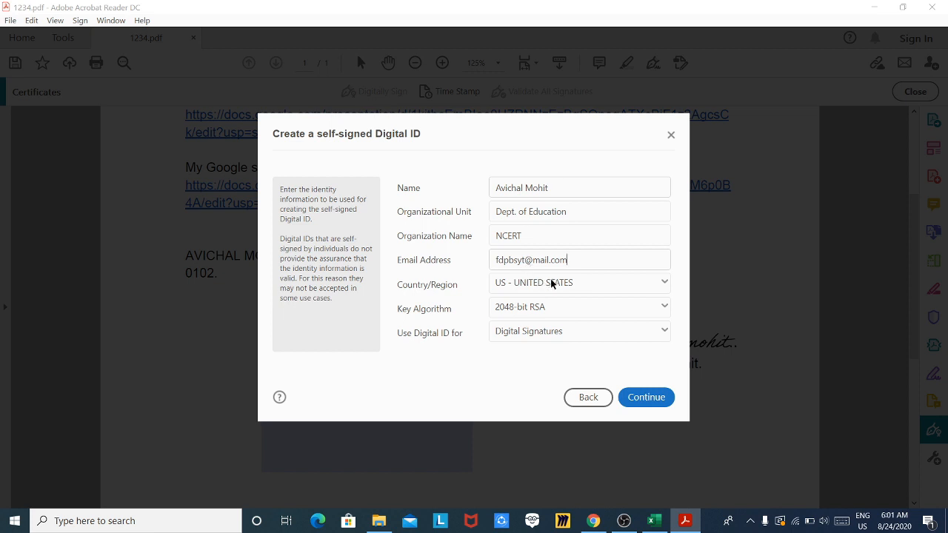
# - Set the country to IN - INDIA, keep 2048-bit RSA, and continue
pyautogui.click(666, 284)
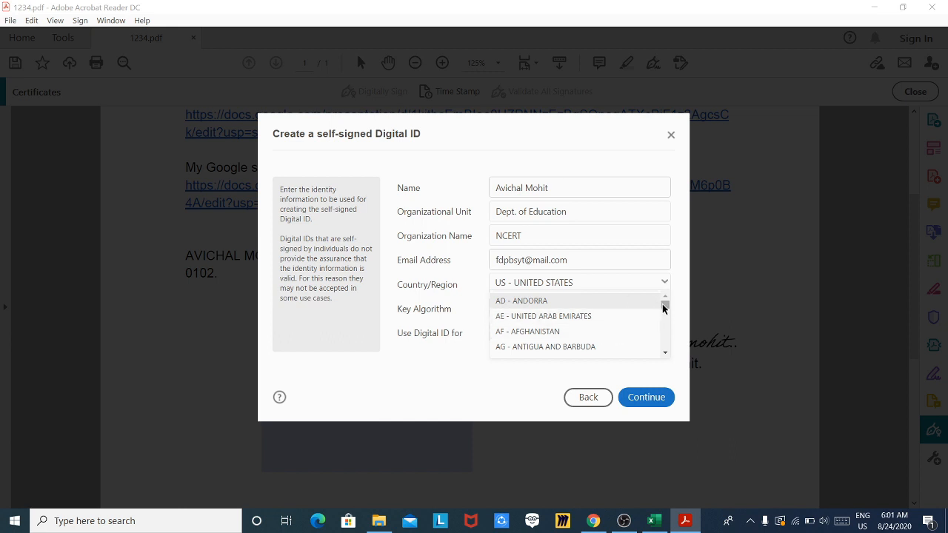
pyautogui.click(666, 352)
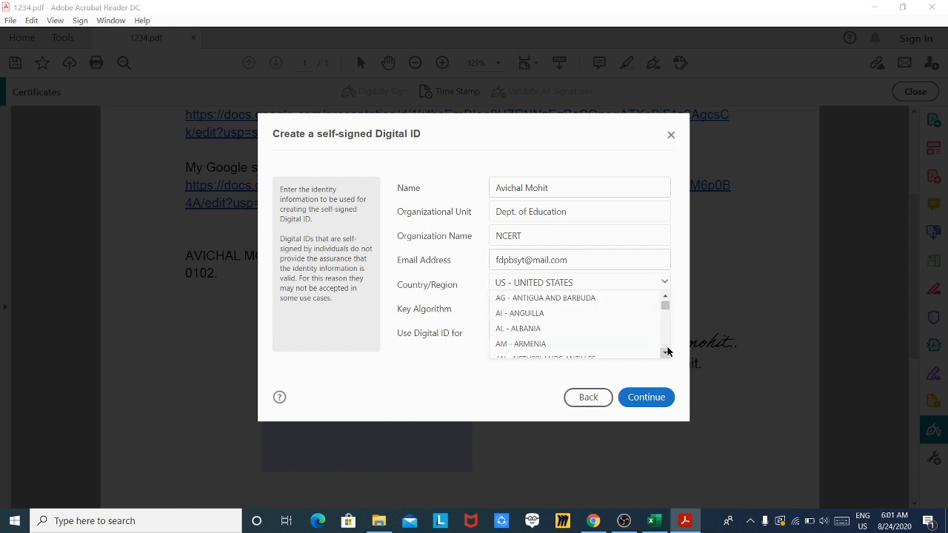
pyautogui.click(666, 352)
pyautogui.moveTo(665, 305); pyautogui.dragTo(666, 326)
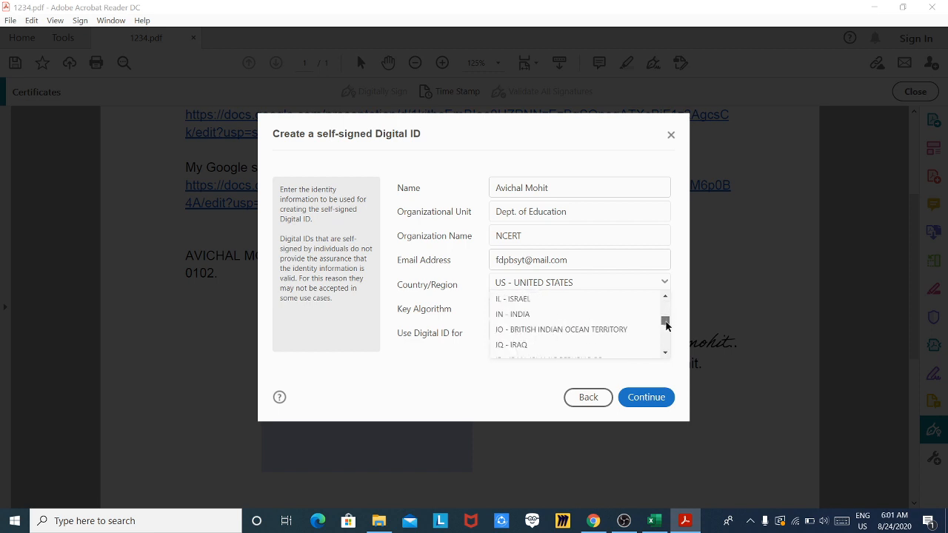
pyautogui.click(536, 314)
pyautogui.click(536, 308)
pyautogui.click(527, 370)
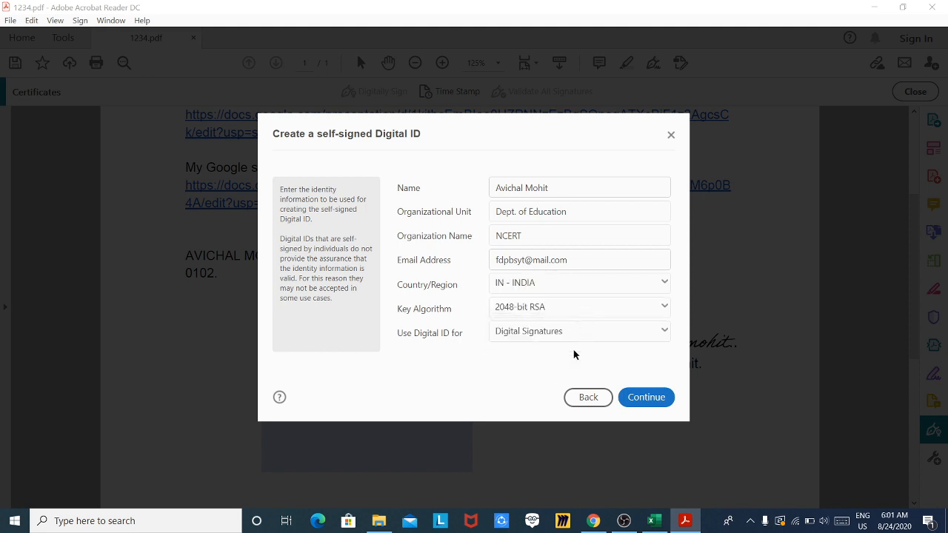
pyautogui.click(646, 398)
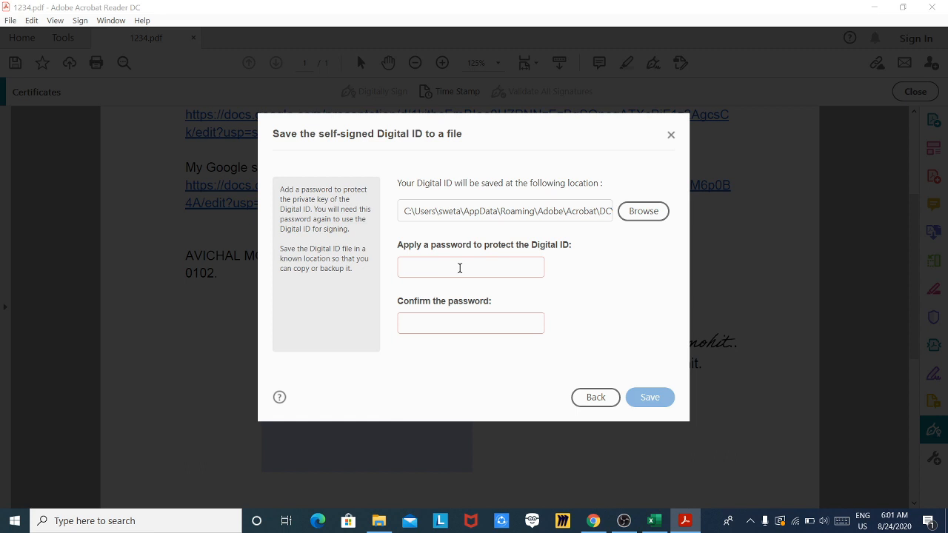
# - Enter and confirm a password for the Digital ID file, then save it
pyautogui.write('••••••')
pyautogui.press('Tab')
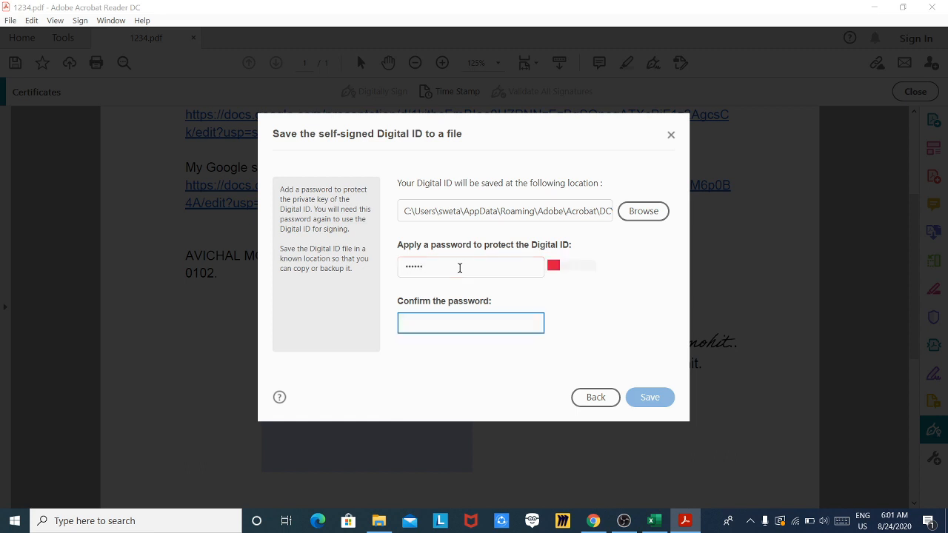
pyautogui.write('••••••')
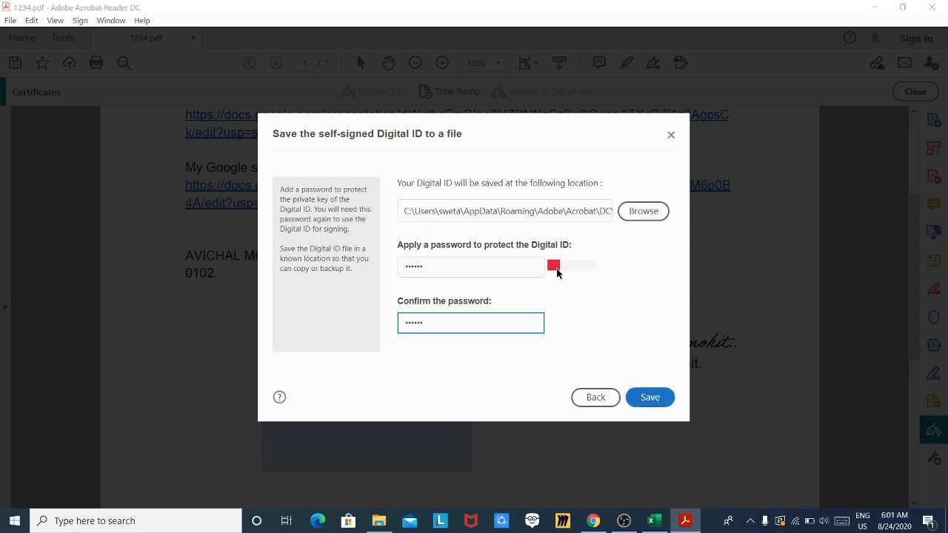
pyautogui.click(644, 402)
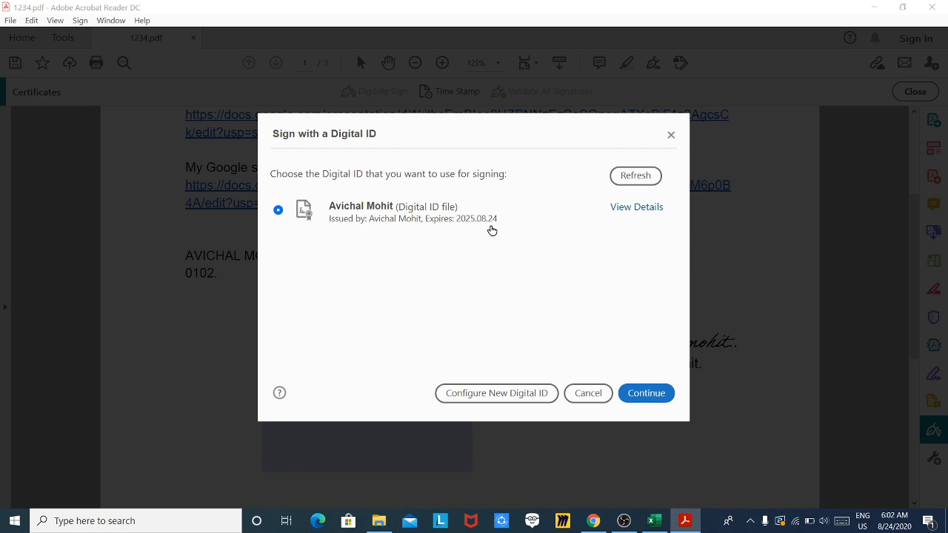
# - Check the new ID's certificate in the Certificate Viewer, then continue to signing with it
pyautogui.click(623, 213)
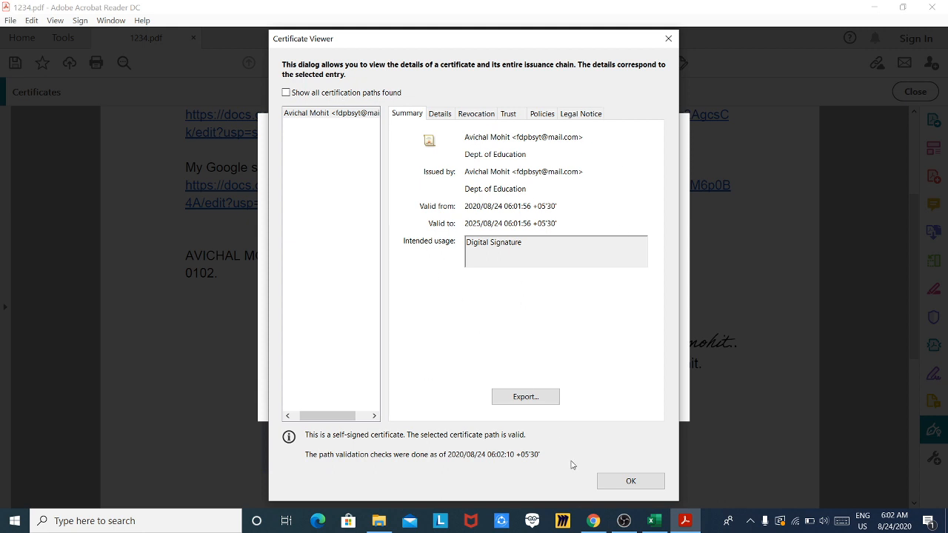
pyautogui.click(627, 481)
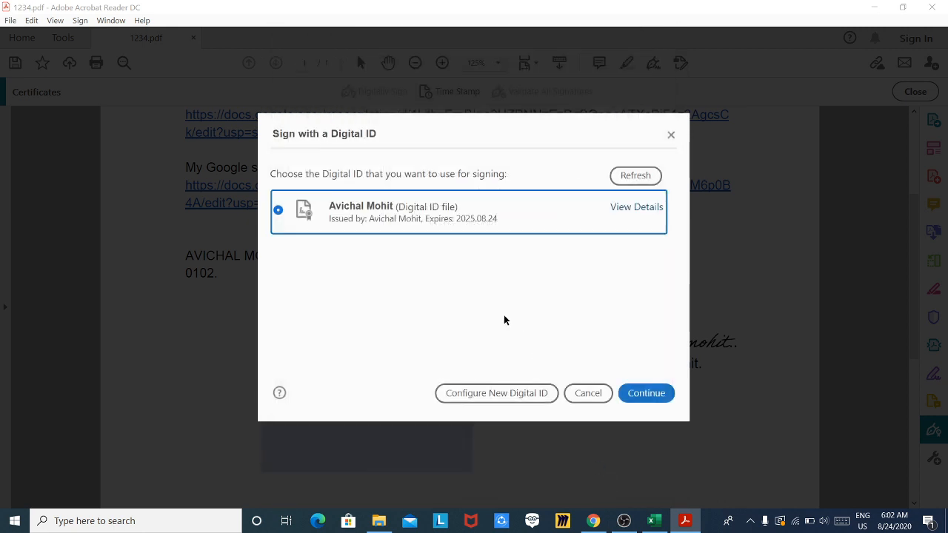
pyautogui.click(634, 395)
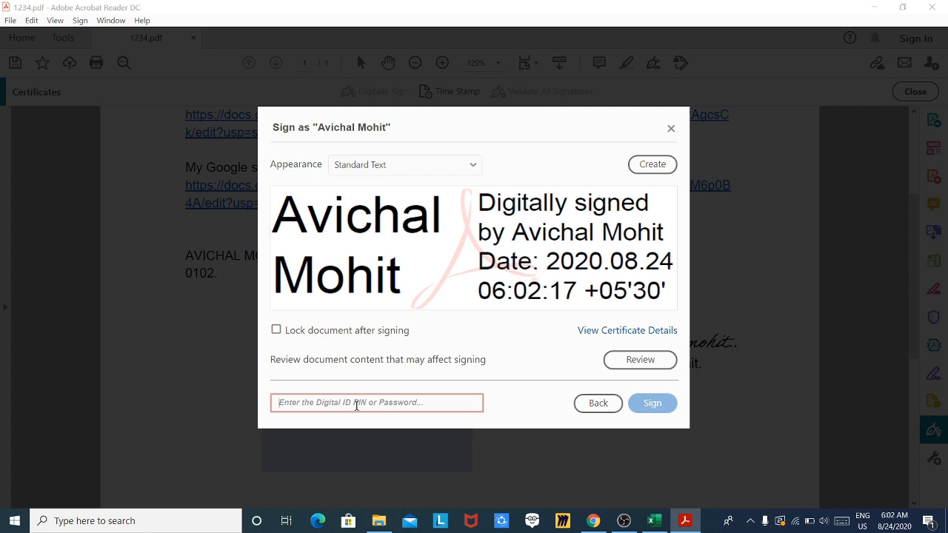
# - Sign with the Digital ID password, locking the document after signing
pyautogui.write('123')
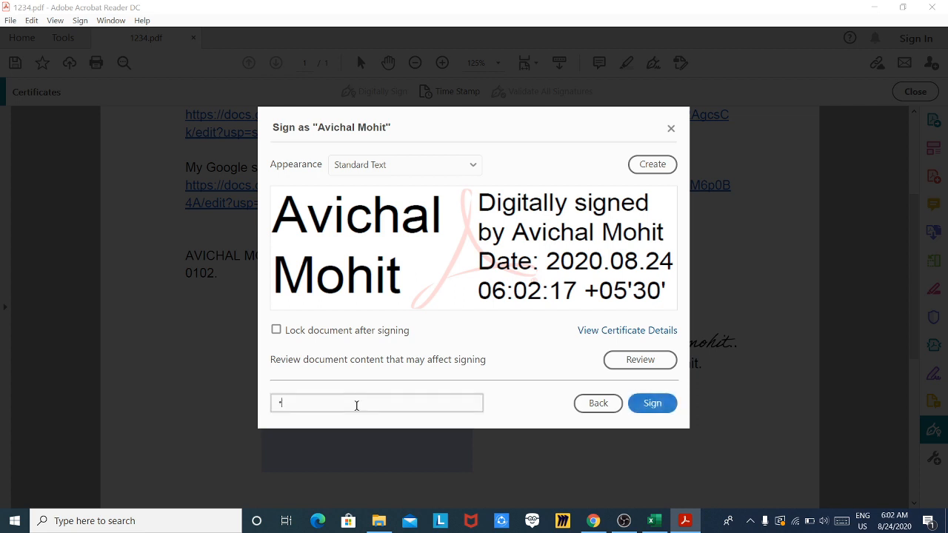
pyautogui.write('456')
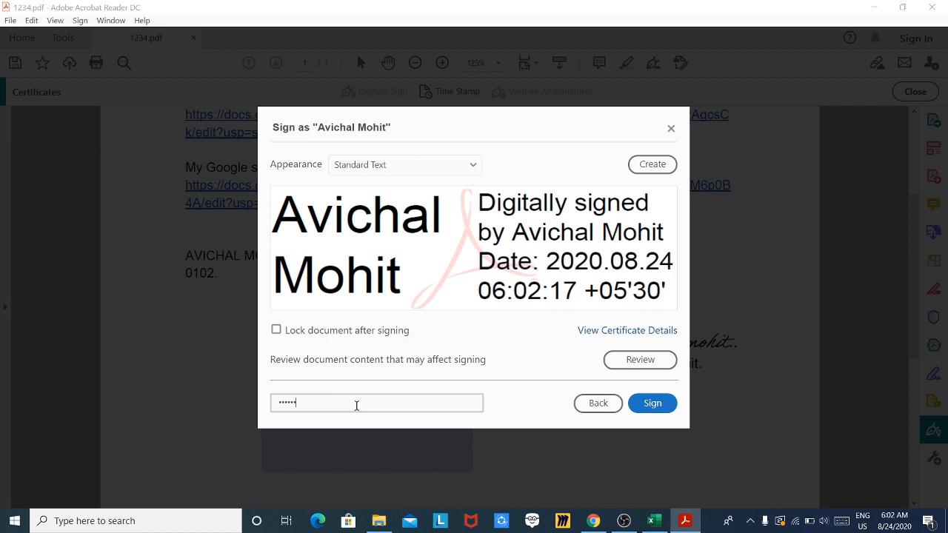
pyautogui.click(276, 330)
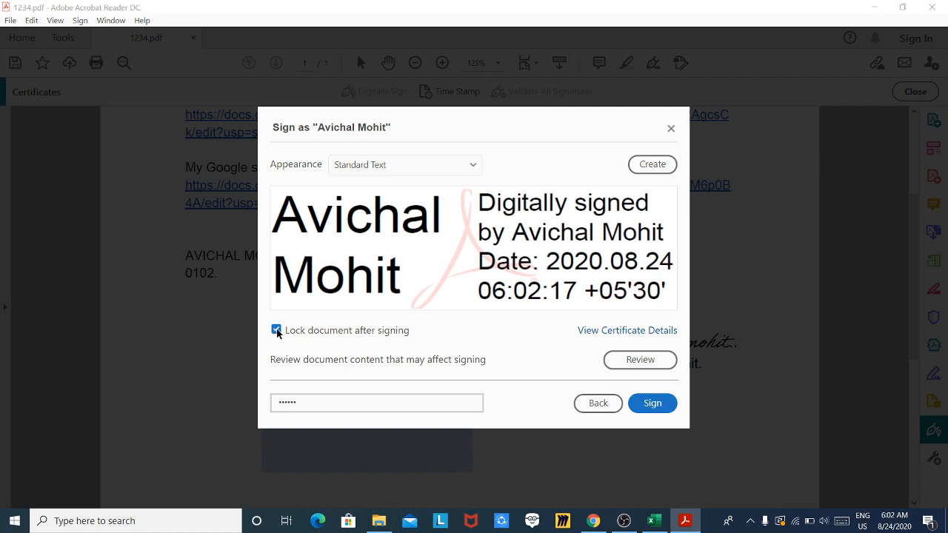
pyautogui.click(652, 404)
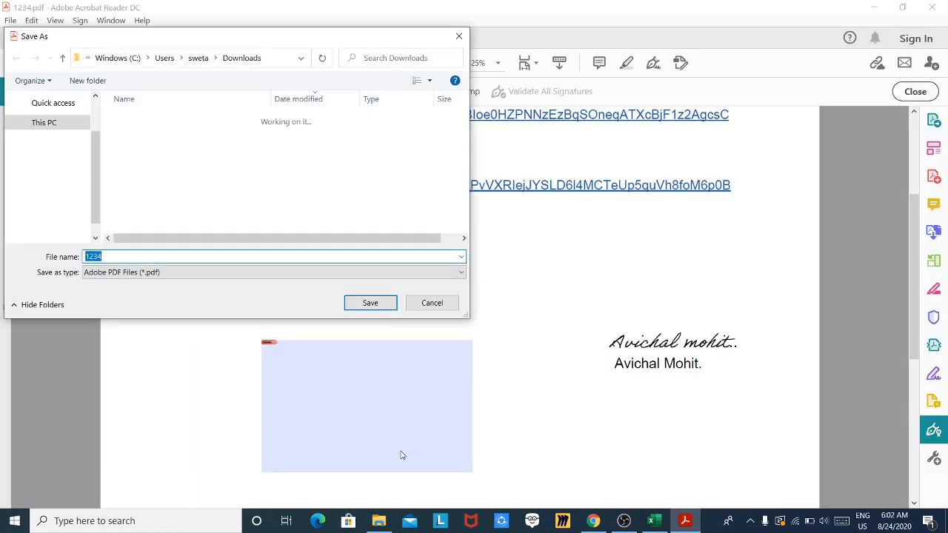
# - Rename the signed copy to 1234d and save it to Downloads
pyautogui.click(165, 259)
pyautogui.write('d')
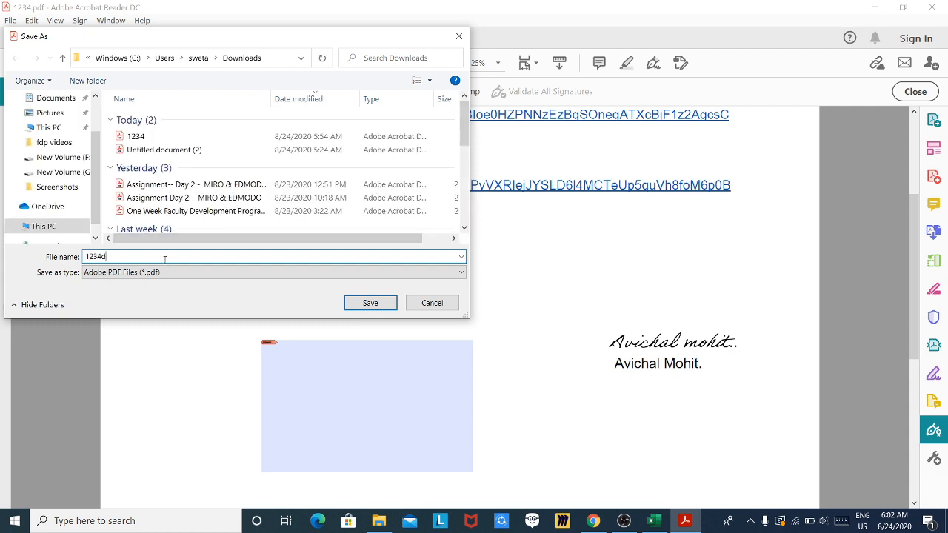
pyautogui.click(368, 303)
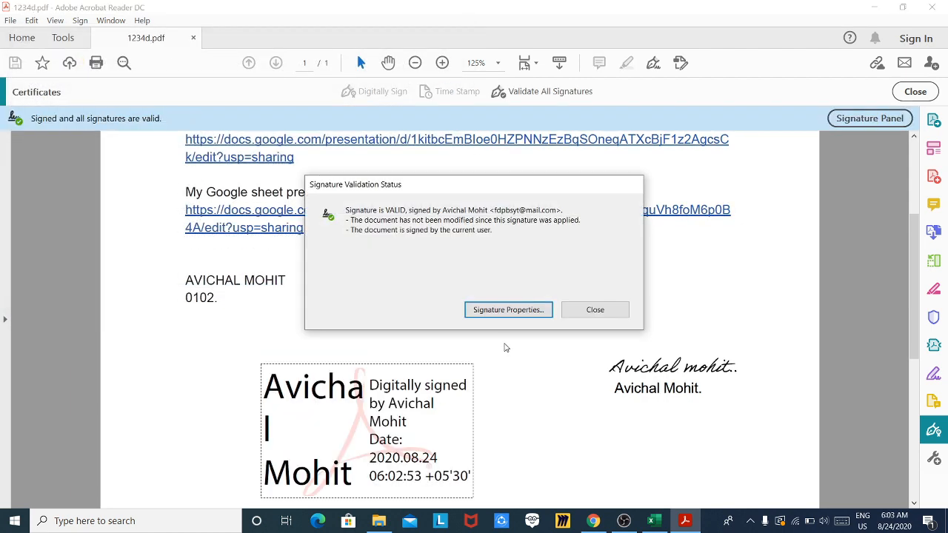
# - Dismiss the validation report, then recheck the digital signature's status and close it, confirming it's valid
pyautogui.click(586, 310)
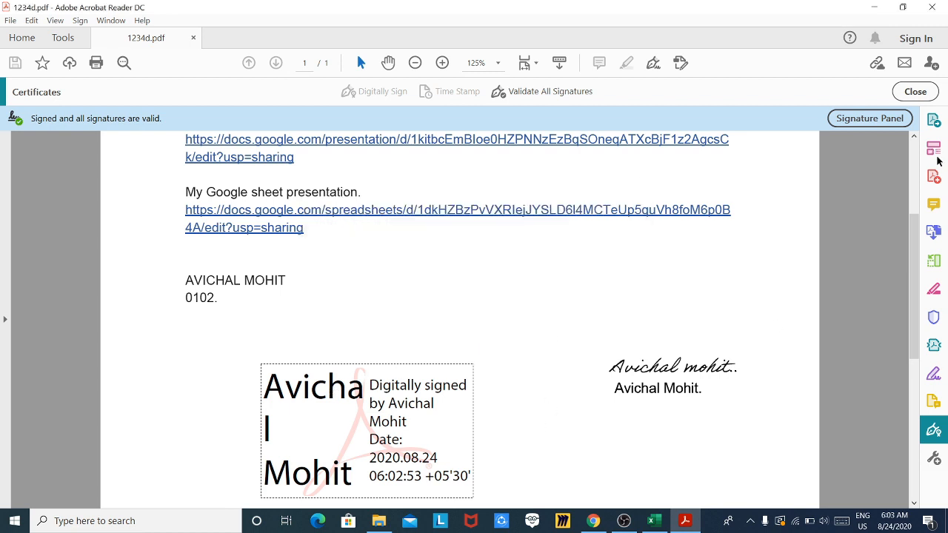
pyautogui.scroll(-1, 920, 238)
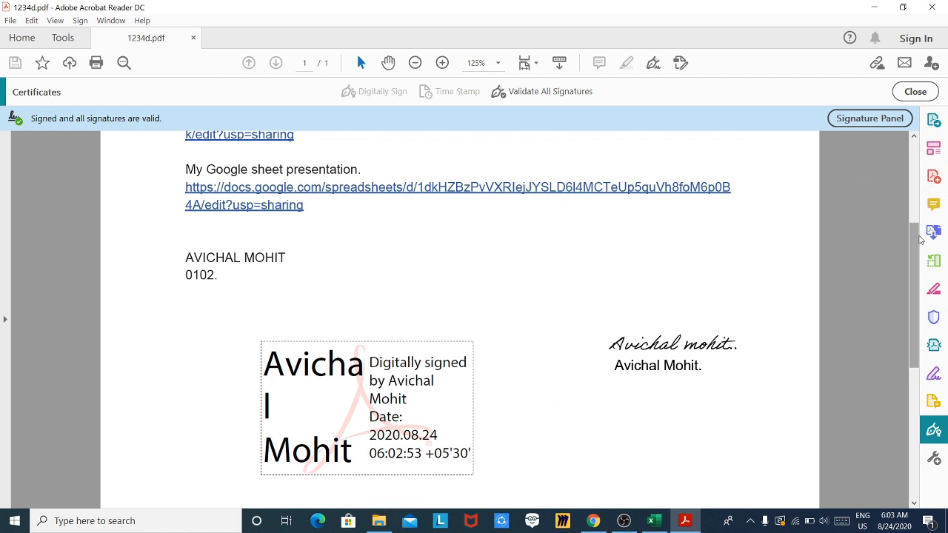
pyautogui.click(372, 412)
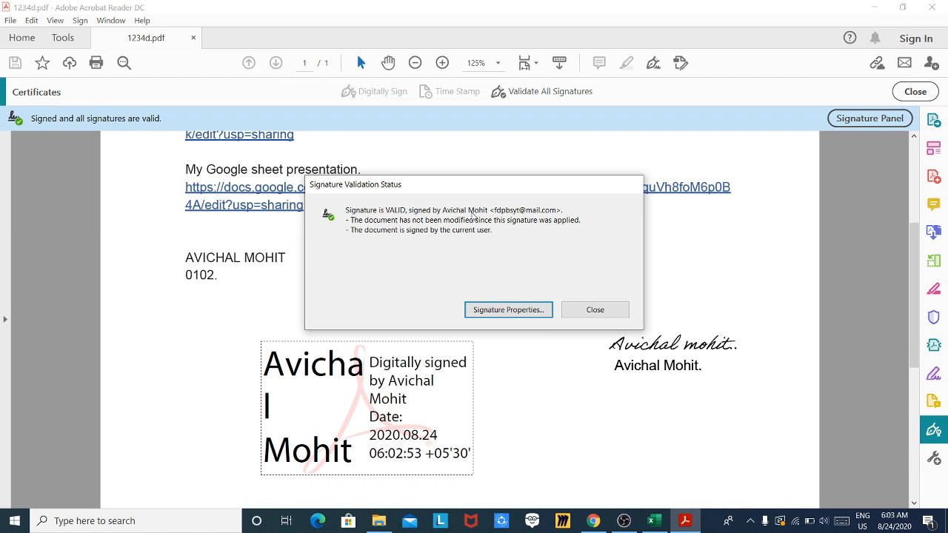
pyautogui.click(574, 311)
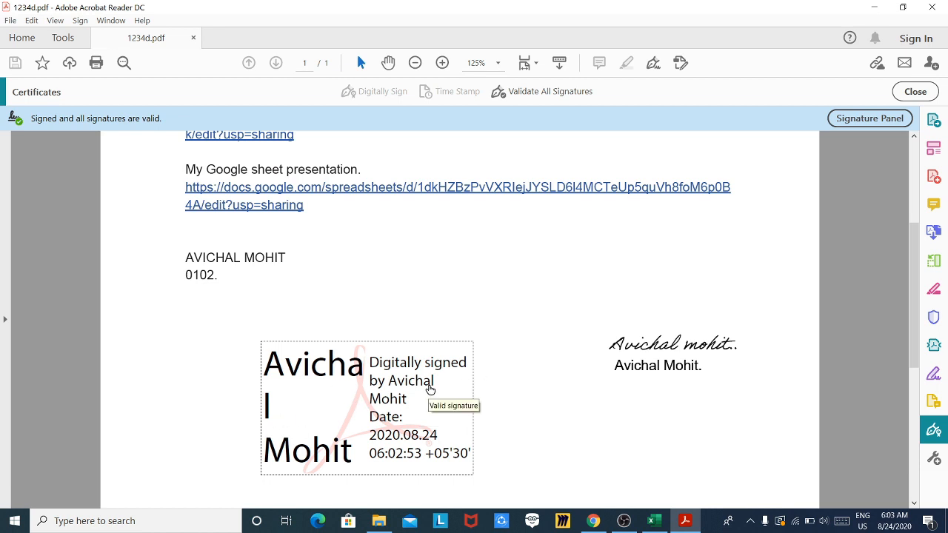
pyautogui.scroll(3, 469, 337)
pyautogui.scroll(-8, 469, 337)
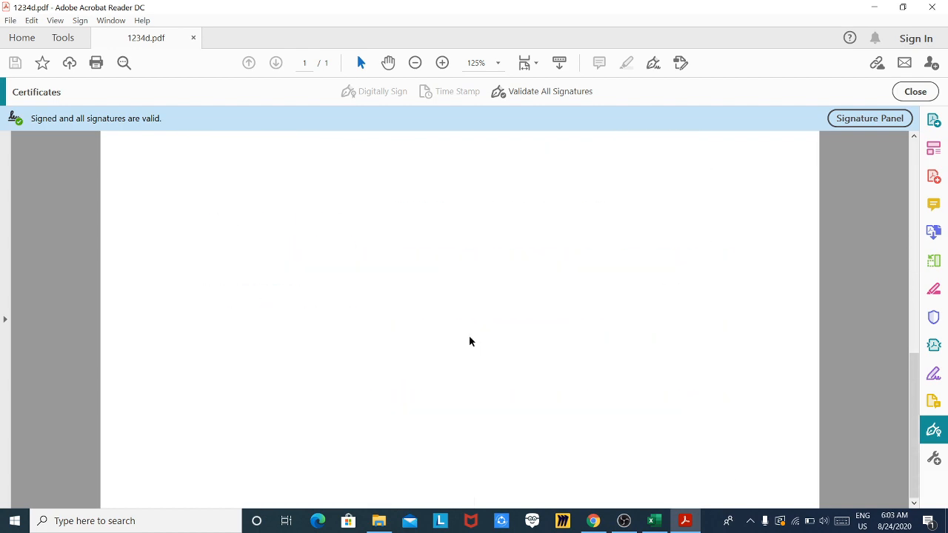
pyautogui.scroll(4, 469, 337)
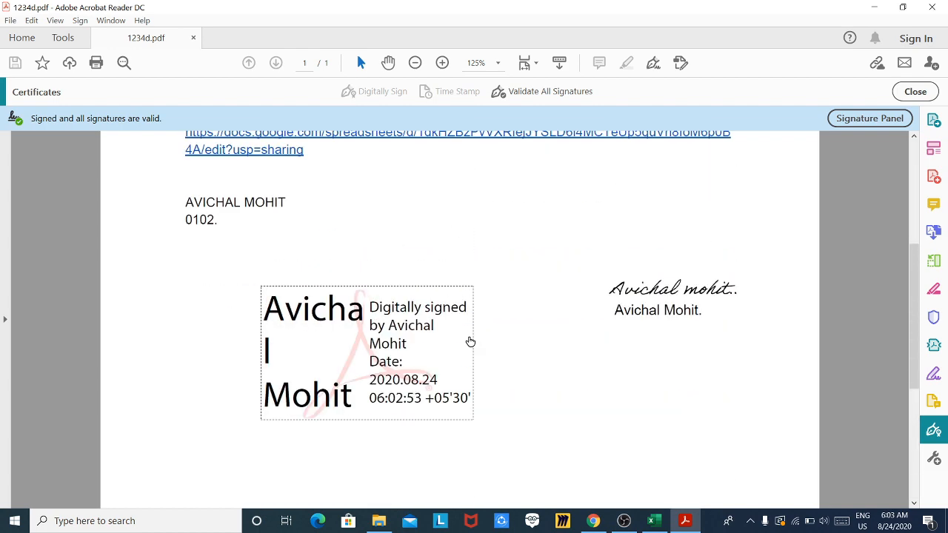